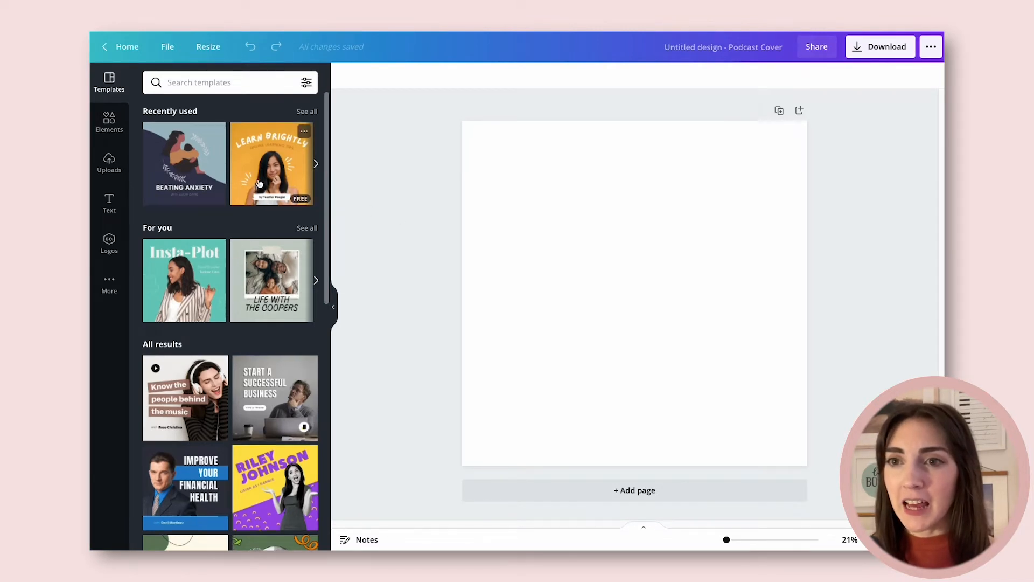
Insert the uploaded photo of the seated woman holding a mug onto the blank podcast cover page
scroll(259, 184, down, 5)
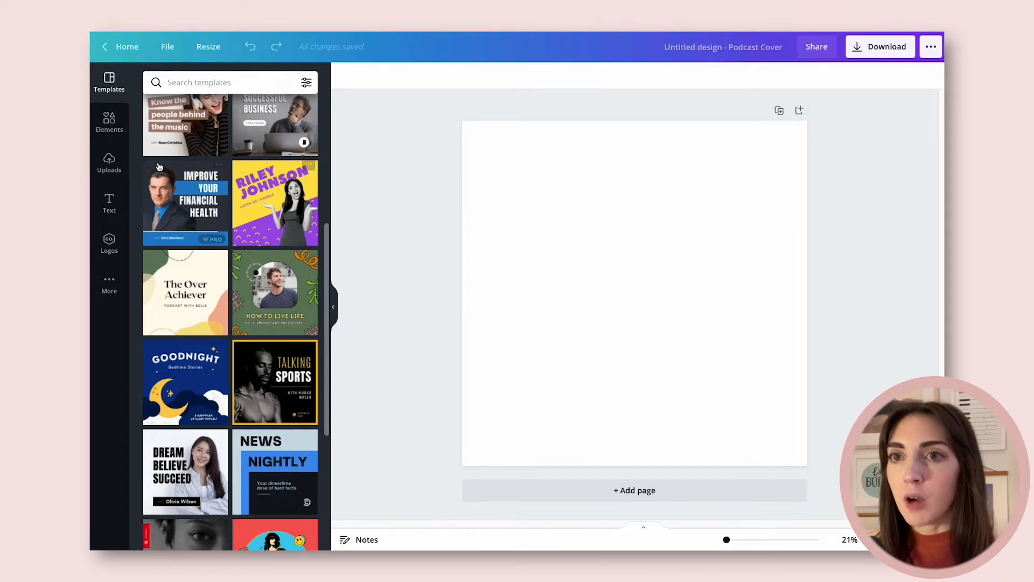
click(109, 164)
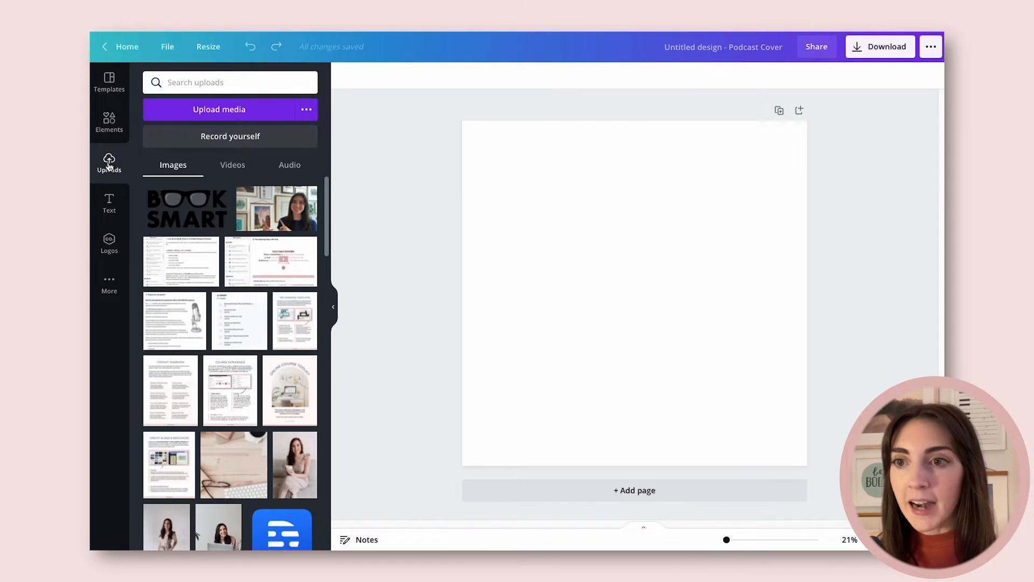
scroll(295, 384, down, 3)
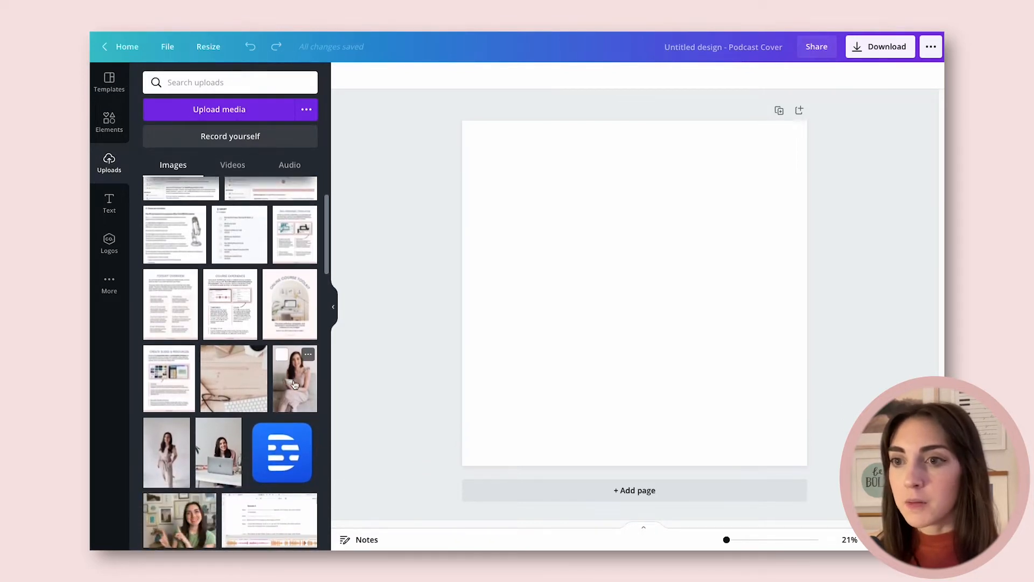
click(294, 385)
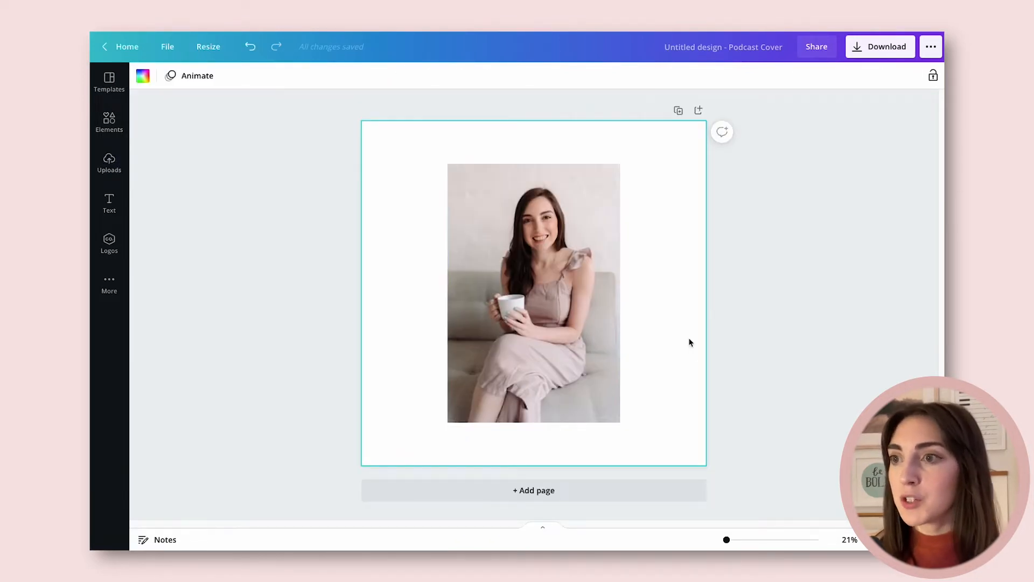
Enlarge the photo to fill the whole page and reposition it so the woman's head and mug are in frame
click(601, 306)
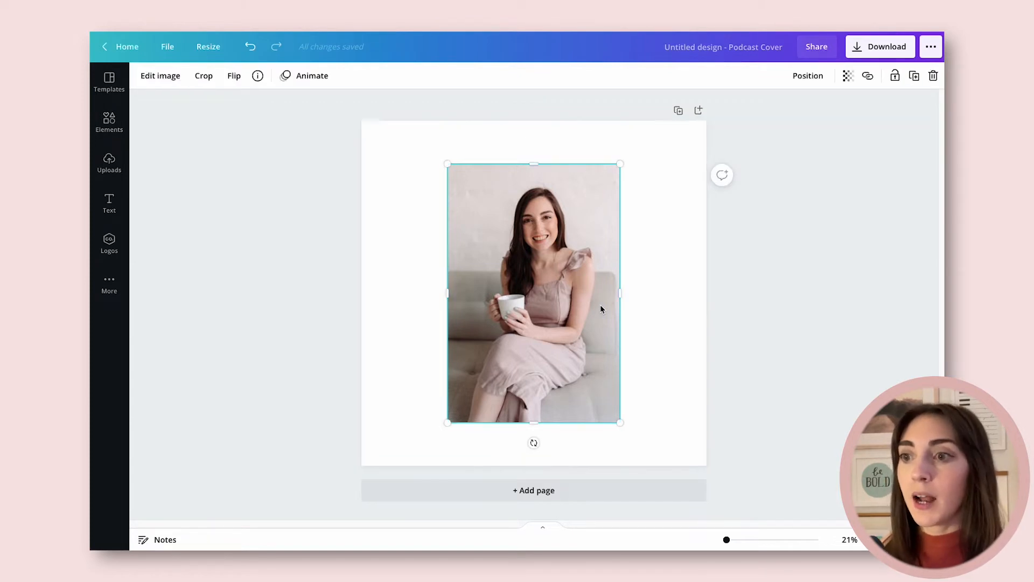
drag(447, 423, 305, 513)
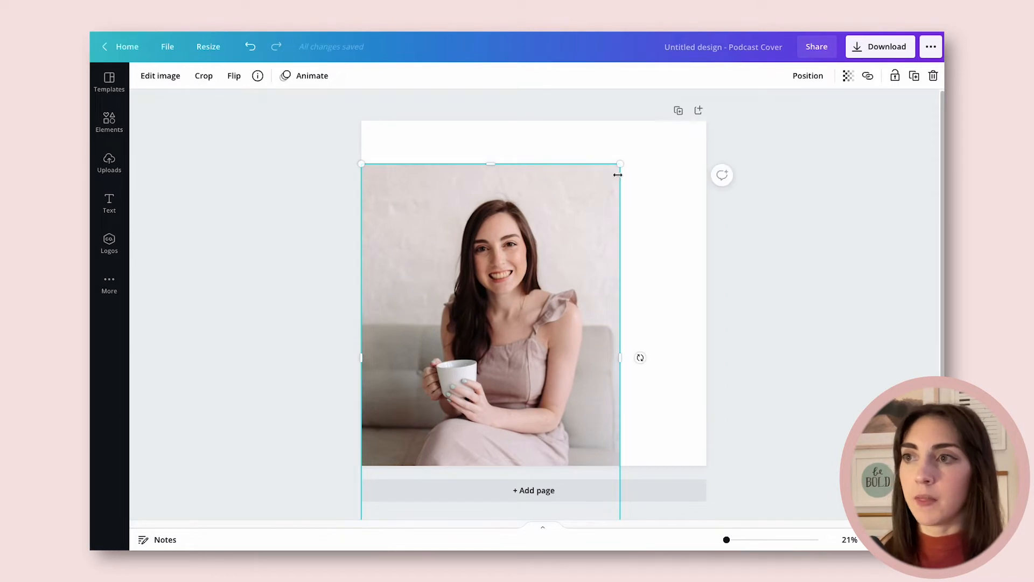
drag(620, 164, 746, 74)
drag(652, 167, 644, 263)
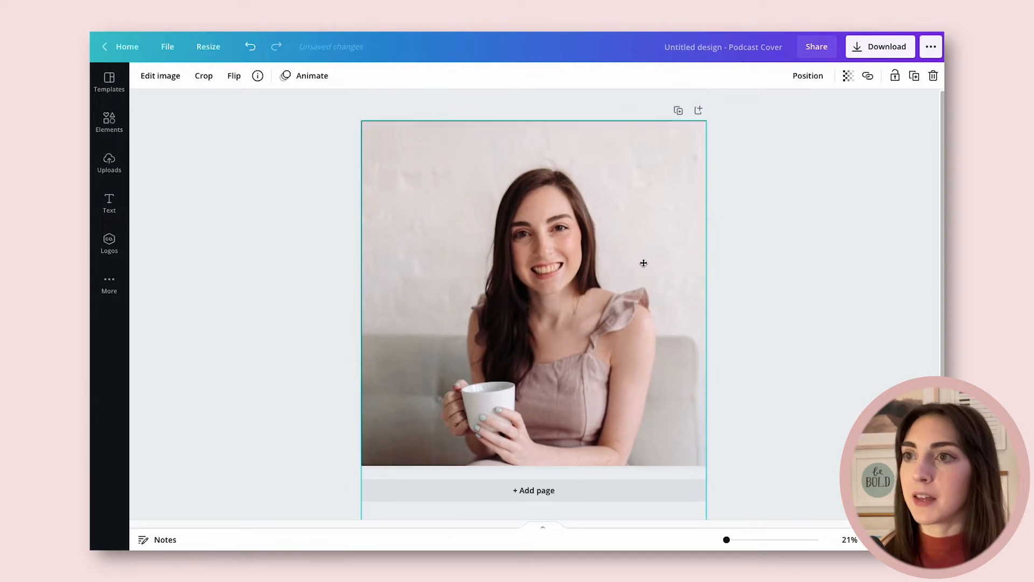
click(790, 263)
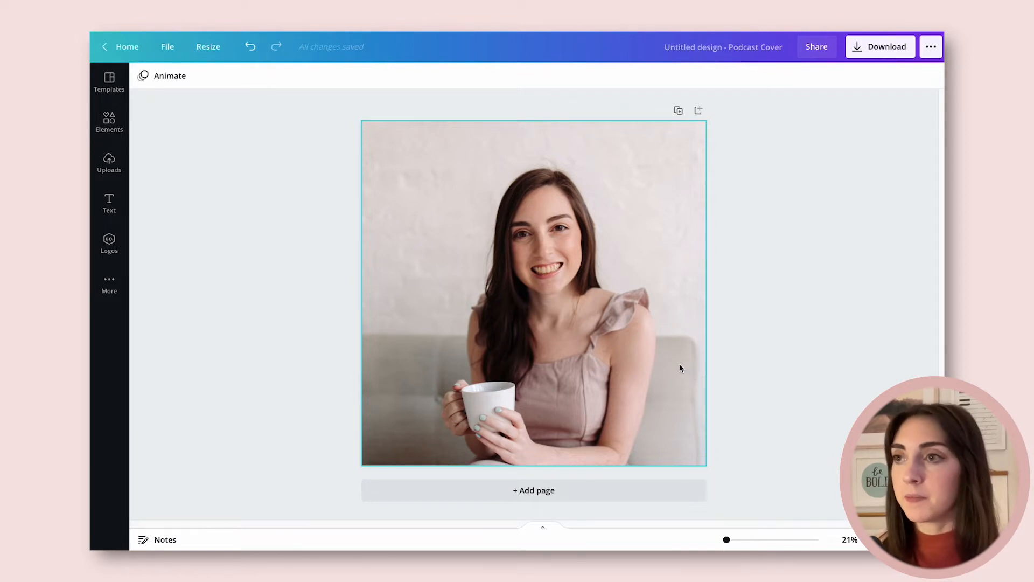
Add a second page and insert the same uploaded photo of the seated woman on it
click(557, 497)
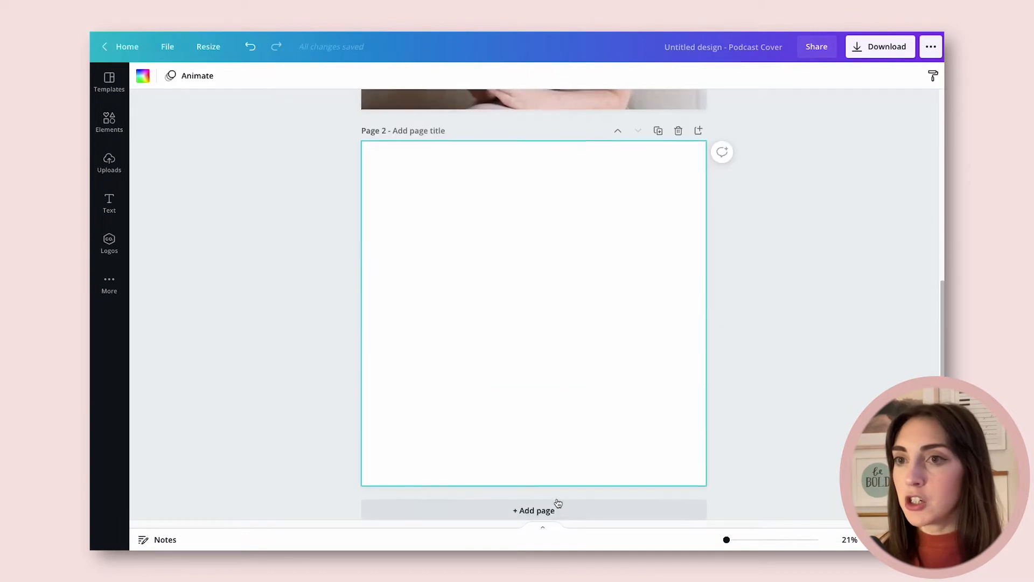
click(125, 172)
scroll(266, 272, up, 1)
click(307, 439)
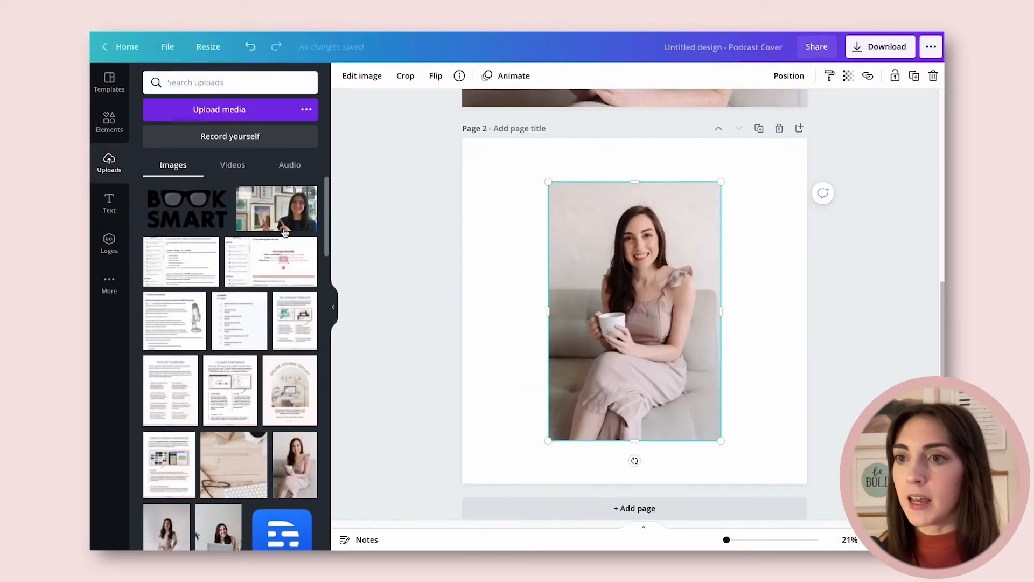
click(336, 306)
click(425, 306)
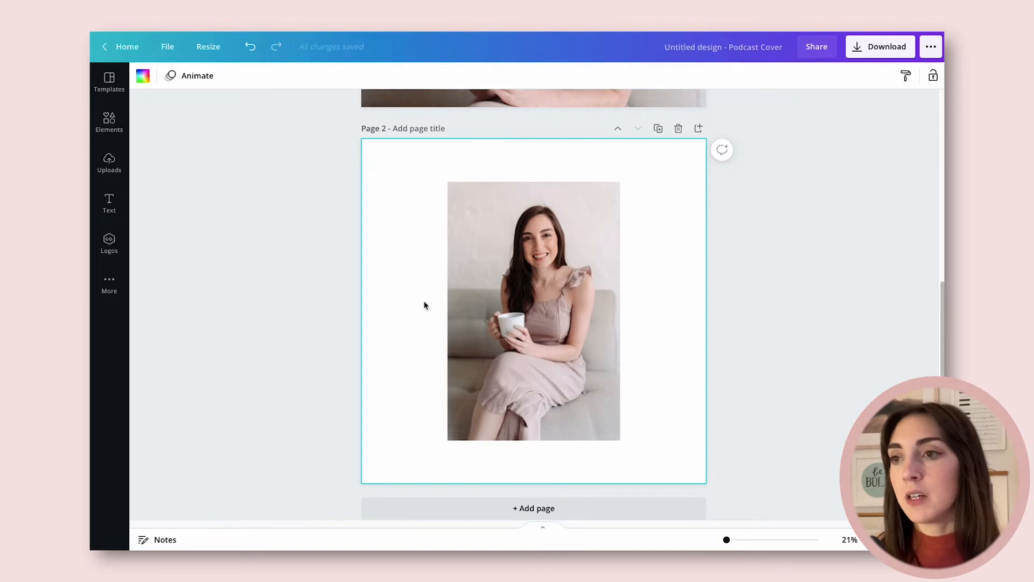
Remove the background from the photo on page 2 with Background Remover
click(592, 293)
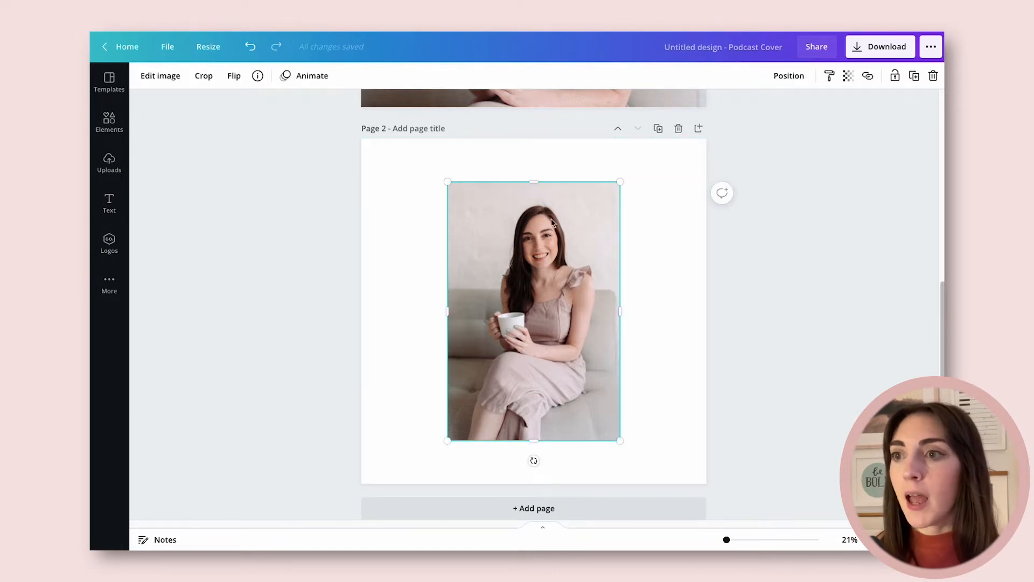
click(171, 80)
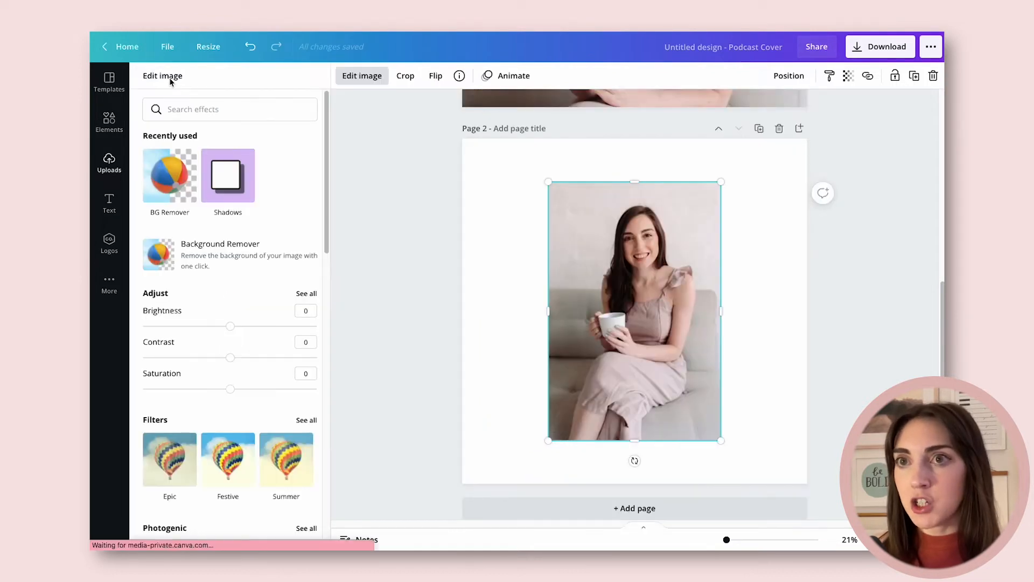
scroll(247, 249, down, 7)
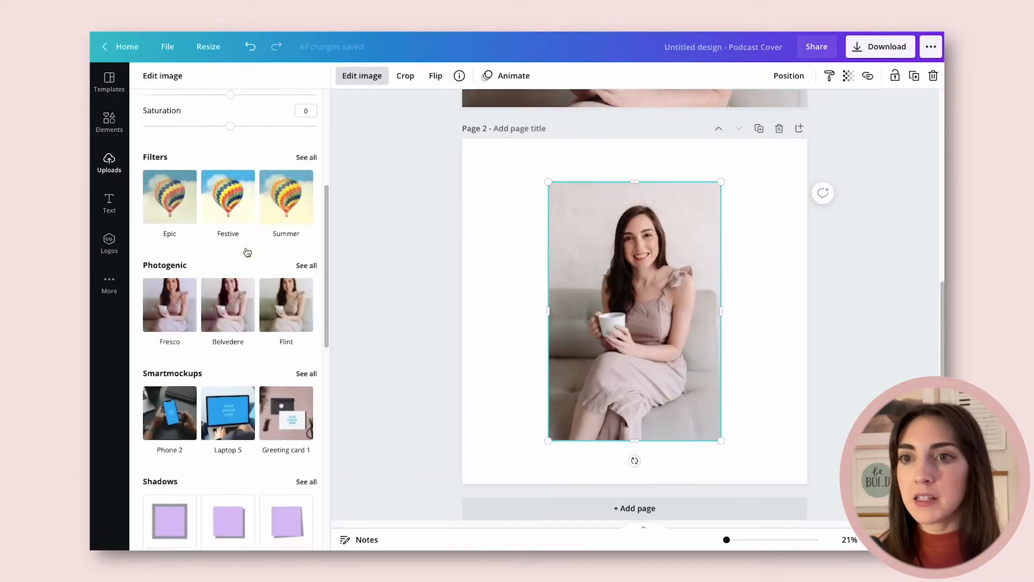
scroll(247, 253, up, 8)
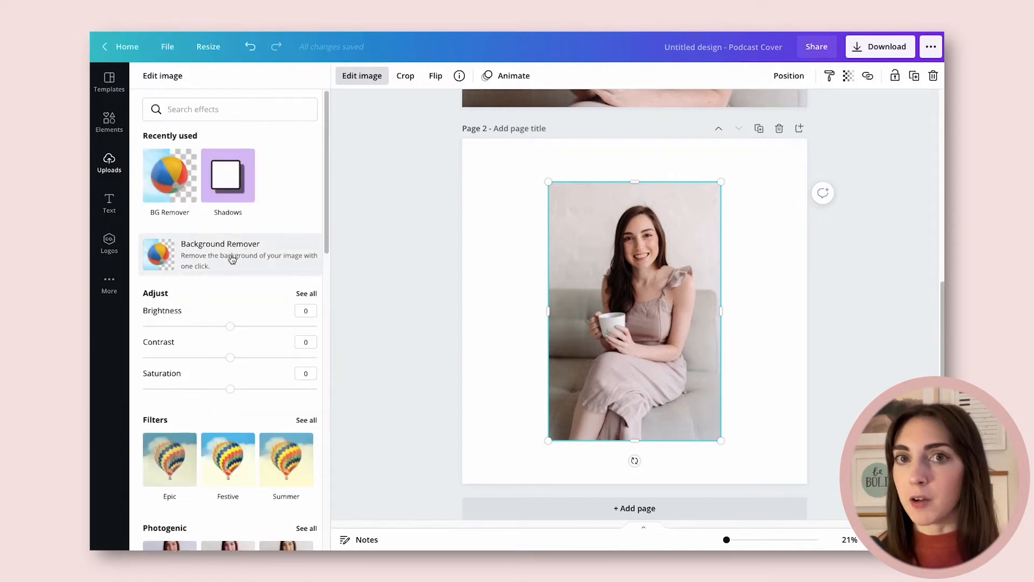
click(231, 259)
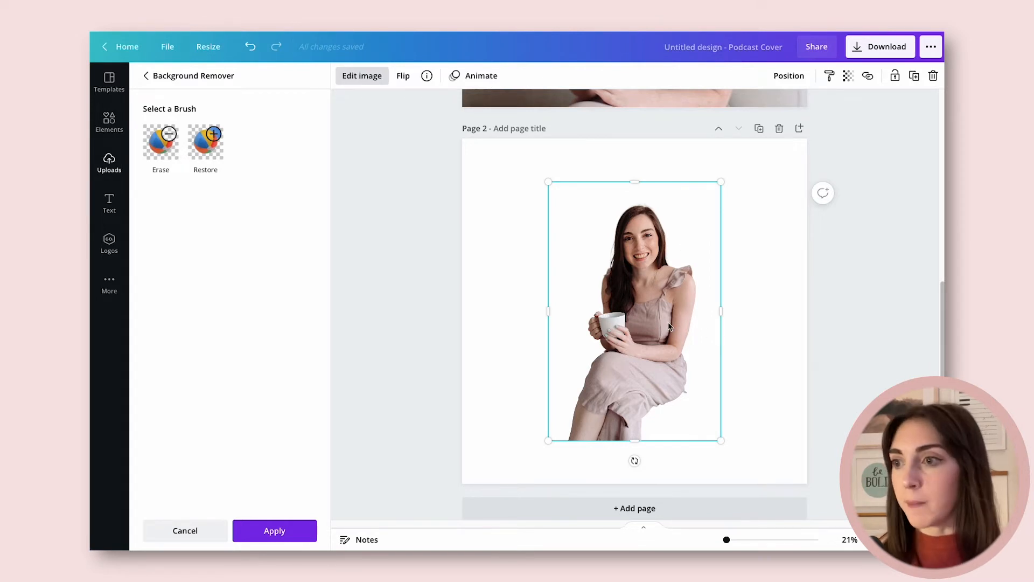
Enlarge the cut-out woman and centre her at the lower edge of page 2, leaving empty space above her head
drag(549, 441, 412, 531)
drag(611, 408, 726, 404)
click(881, 330)
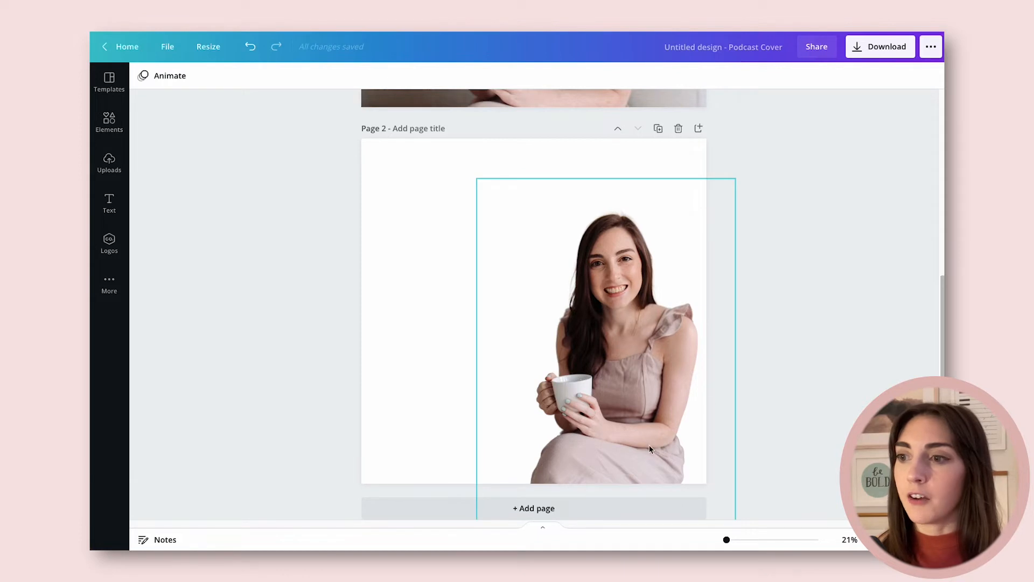
click(591, 465)
drag(634, 323, 628, 373)
drag(467, 237, 430, 170)
drag(590, 347, 542, 375)
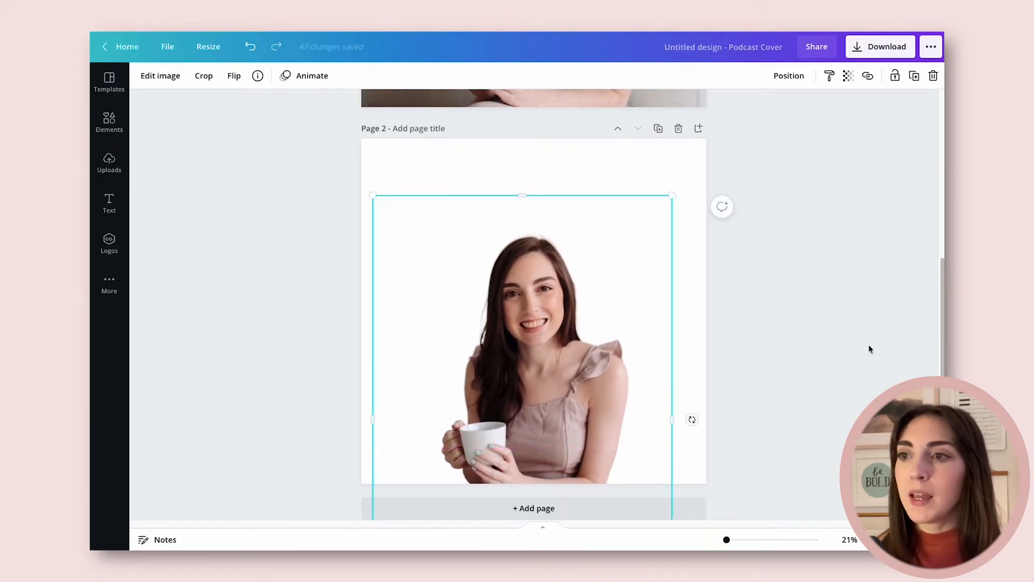
click(869, 349)
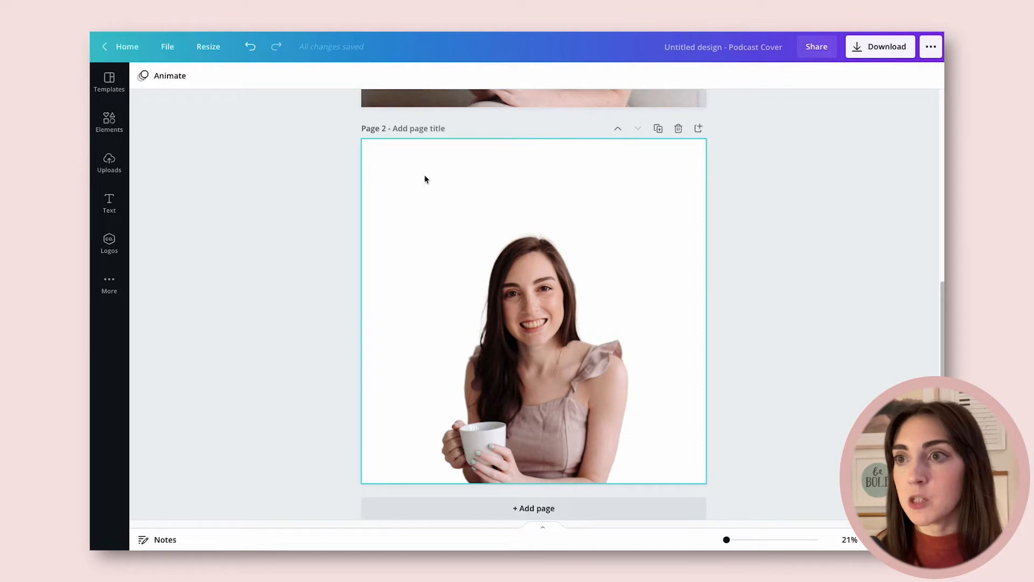
Set page 2's background to the light pink from the Wit & Wire brand palette
click(405, 184)
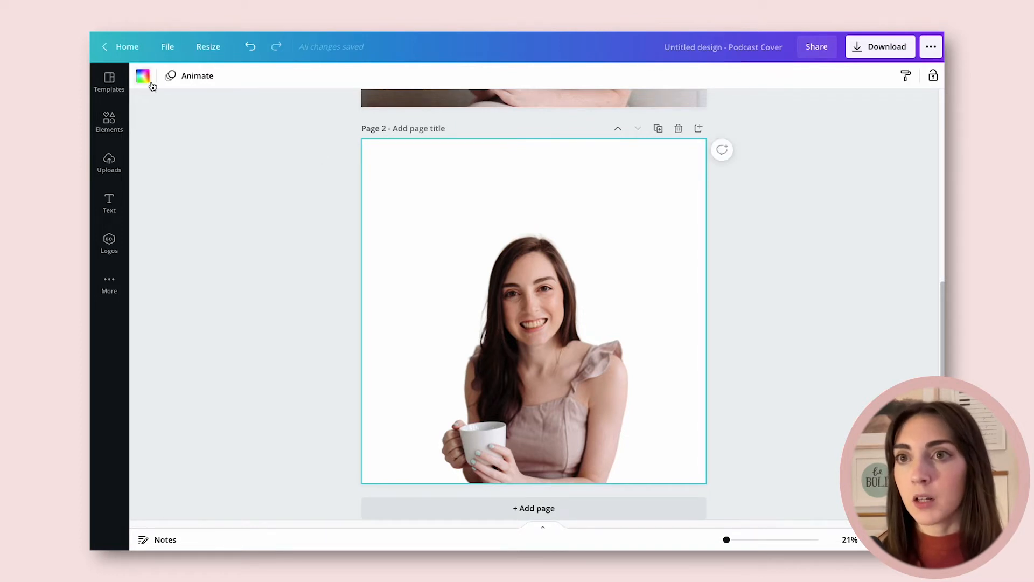
click(143, 75)
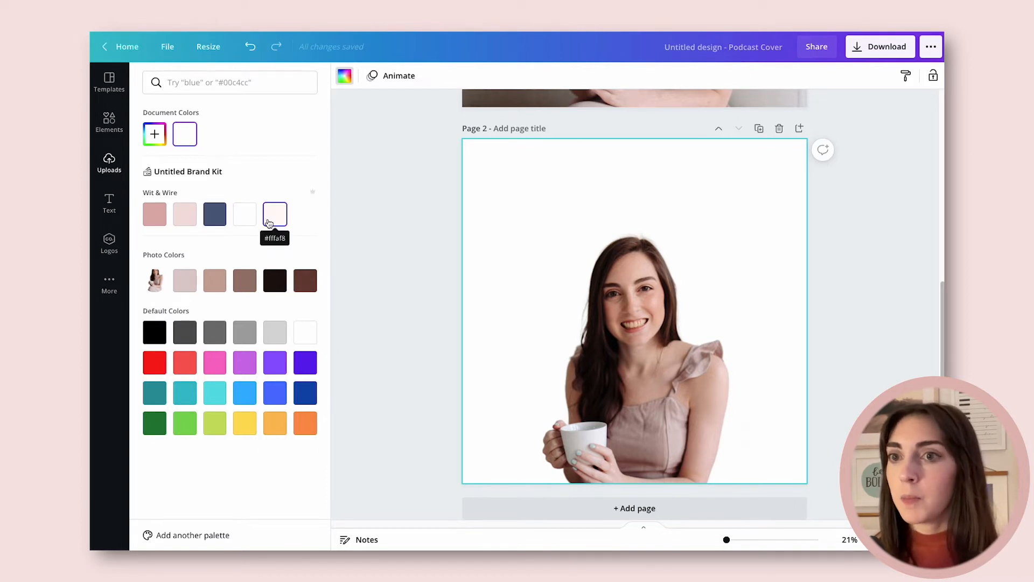
click(159, 138)
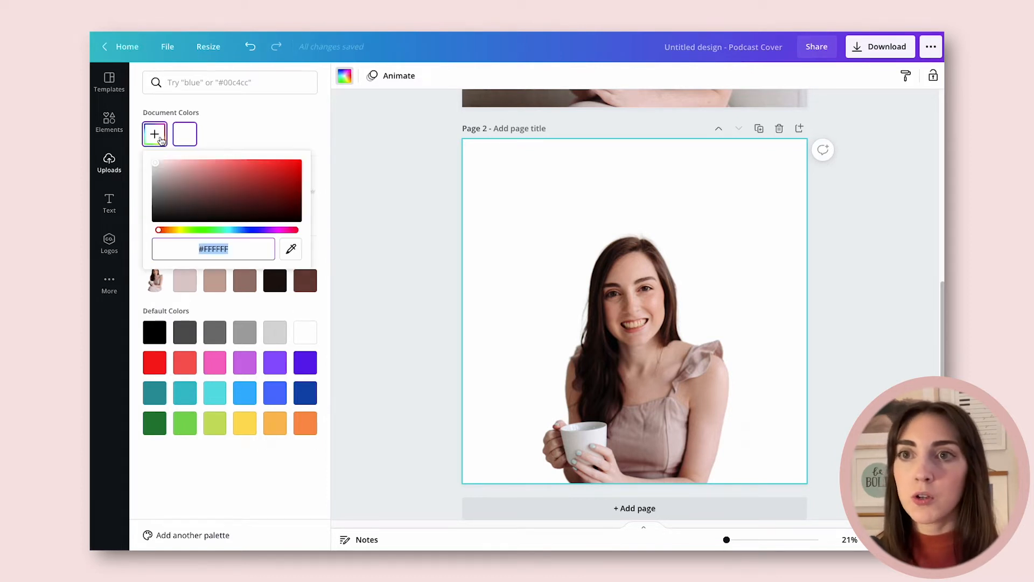
click(254, 136)
click(185, 217)
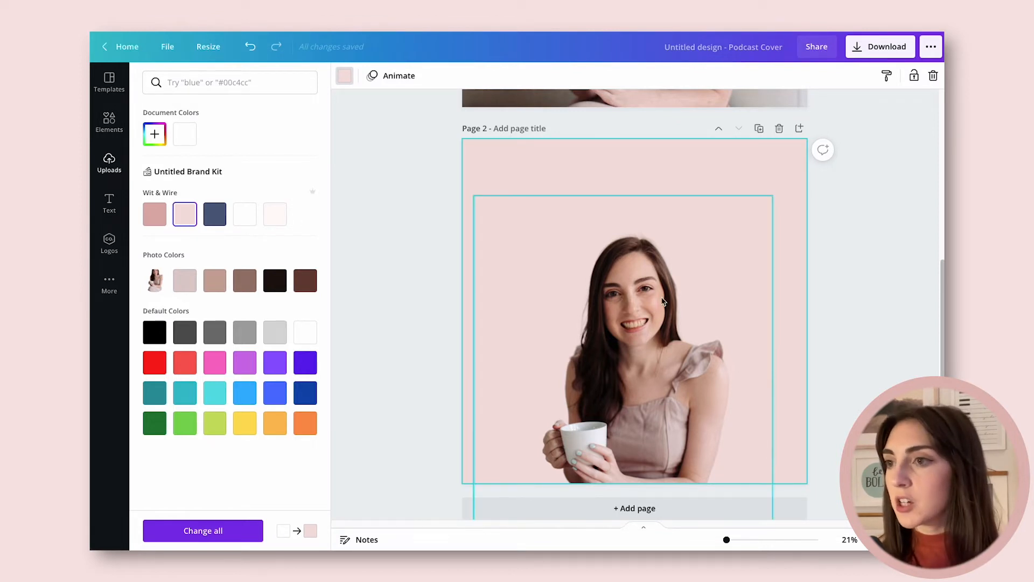
click(419, 266)
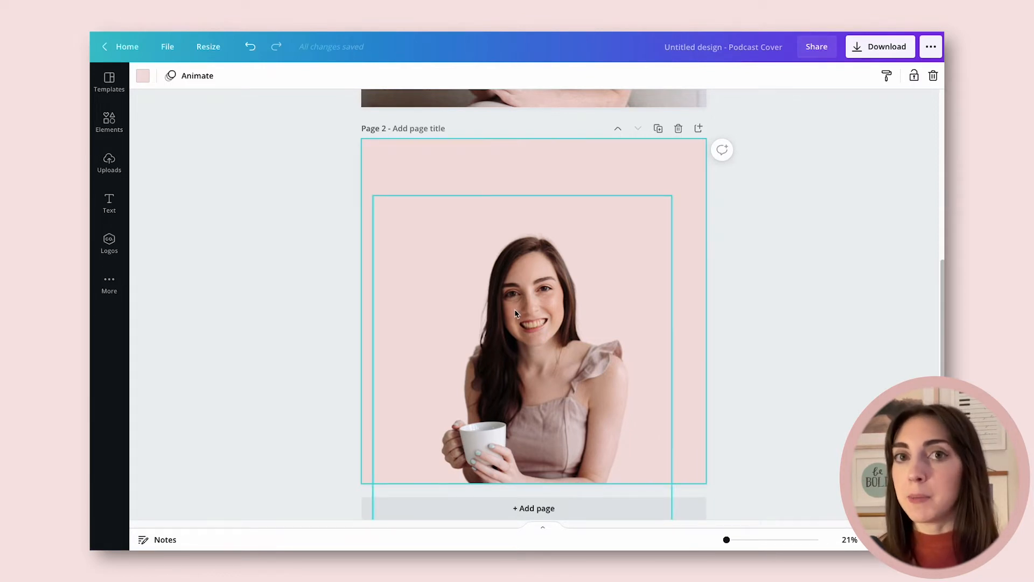
Add a heading text to page 2 and enlarge it to font size 176
click(121, 213)
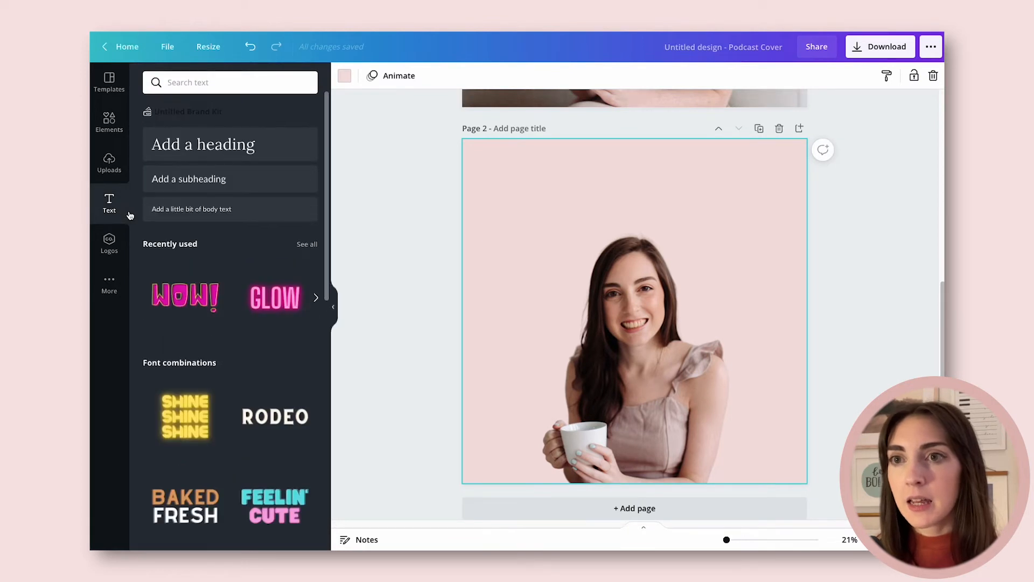
click(203, 148)
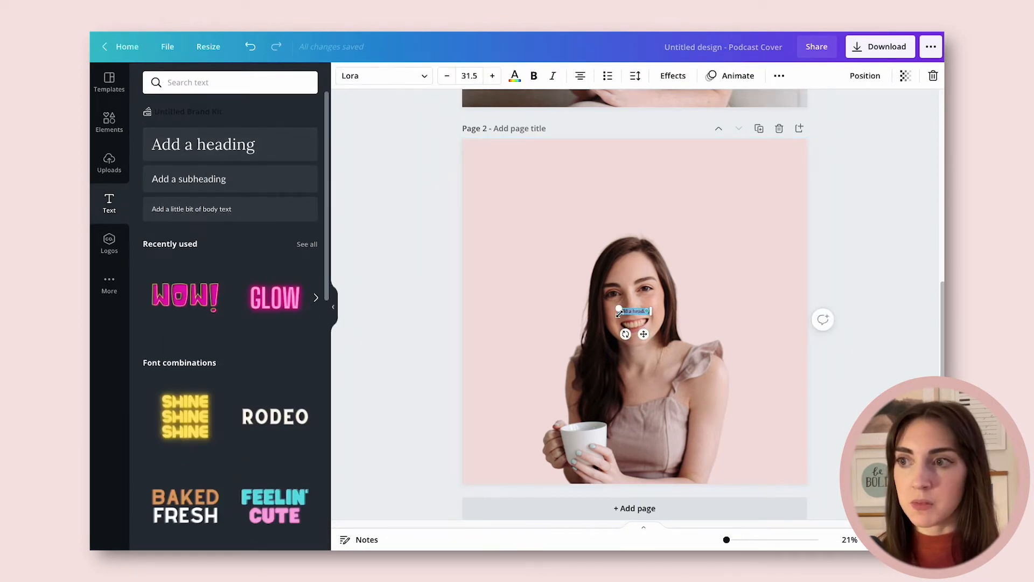
drag(621, 311, 482, 218)
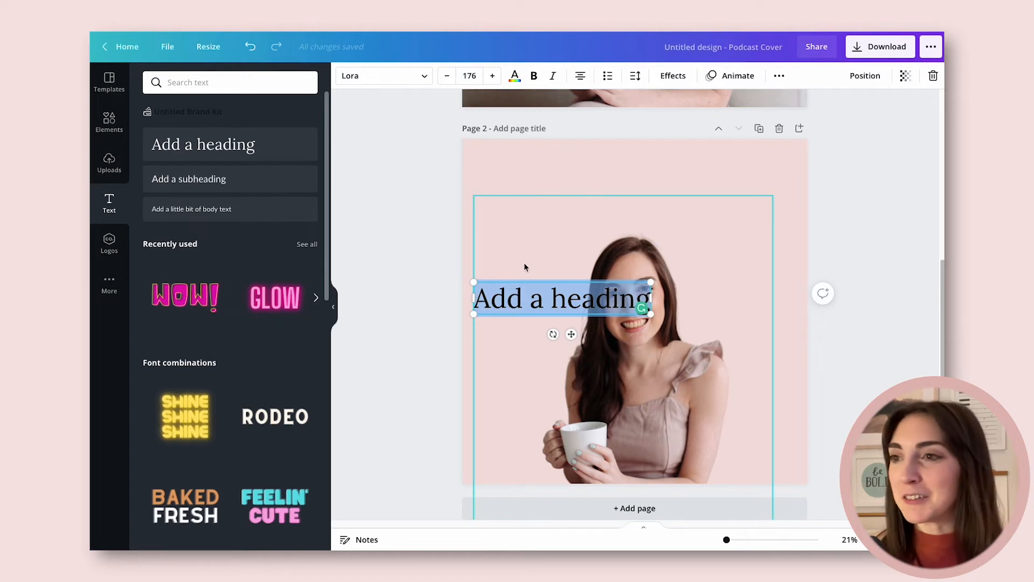
click(803, 355)
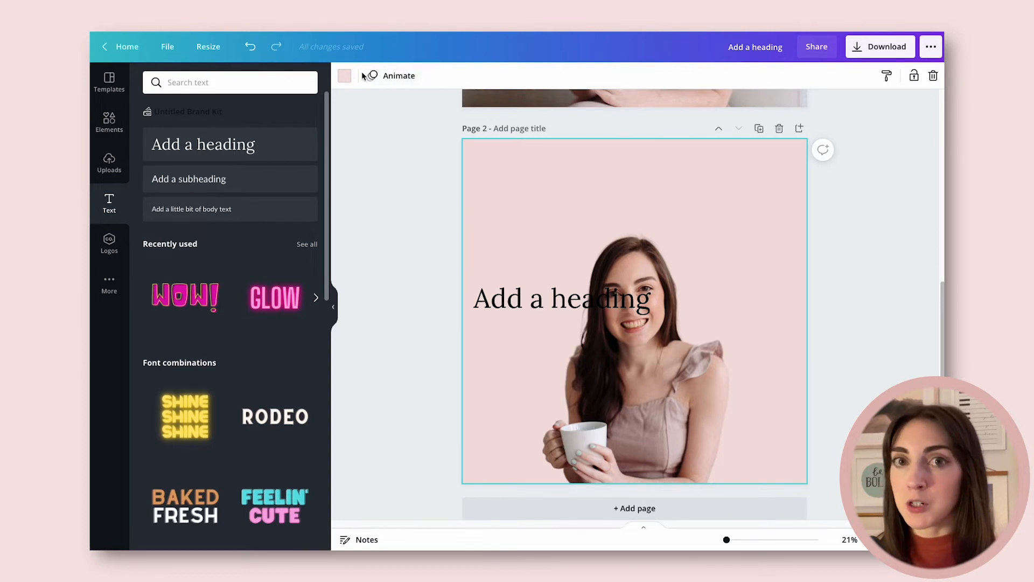
Move the heading to the empty area centred above the woman's head
click(552, 303)
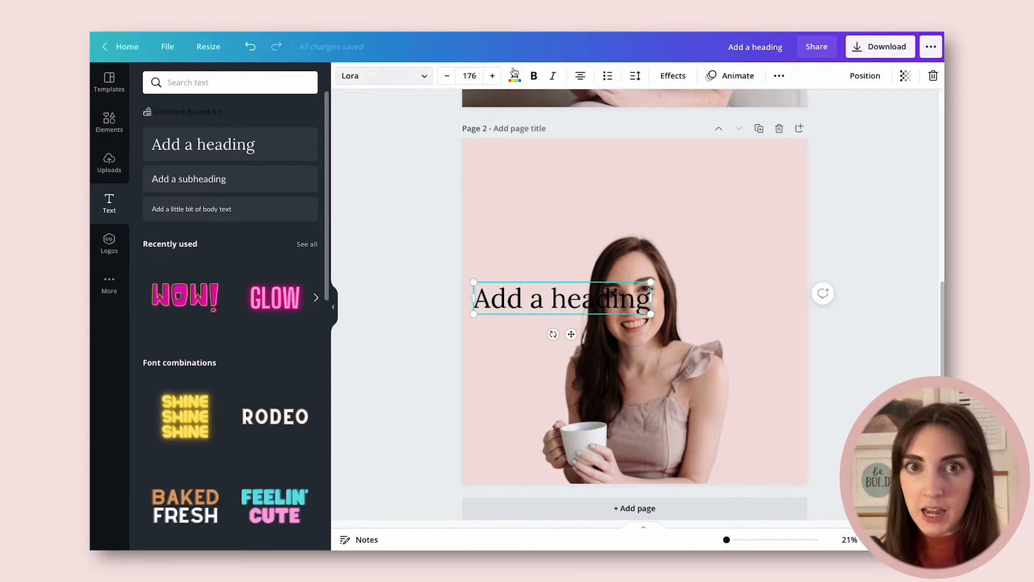
click(680, 393)
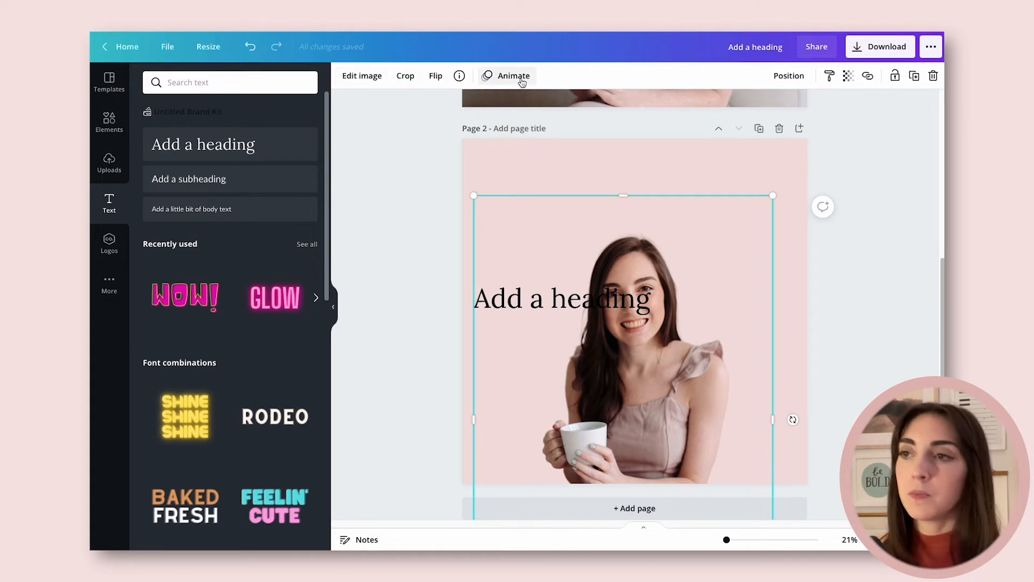
click(810, 272)
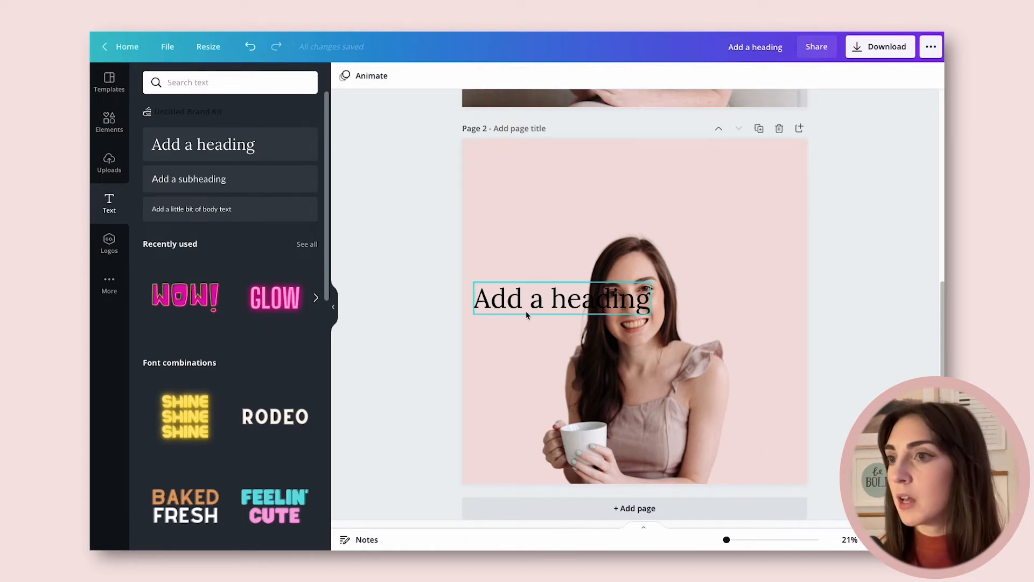
drag(526, 311, 602, 196)
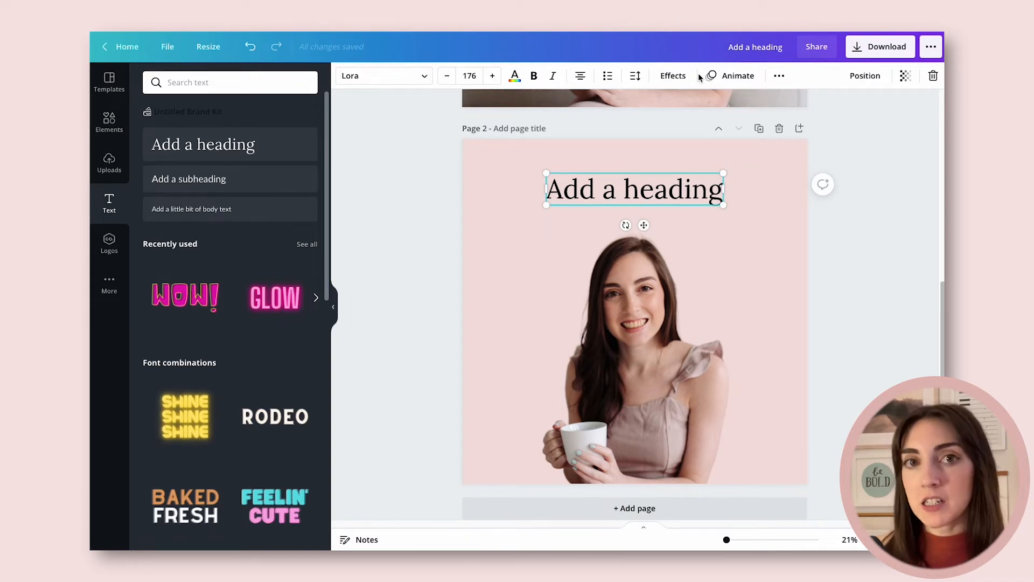
Change the heading's font to Buffalo
click(402, 82)
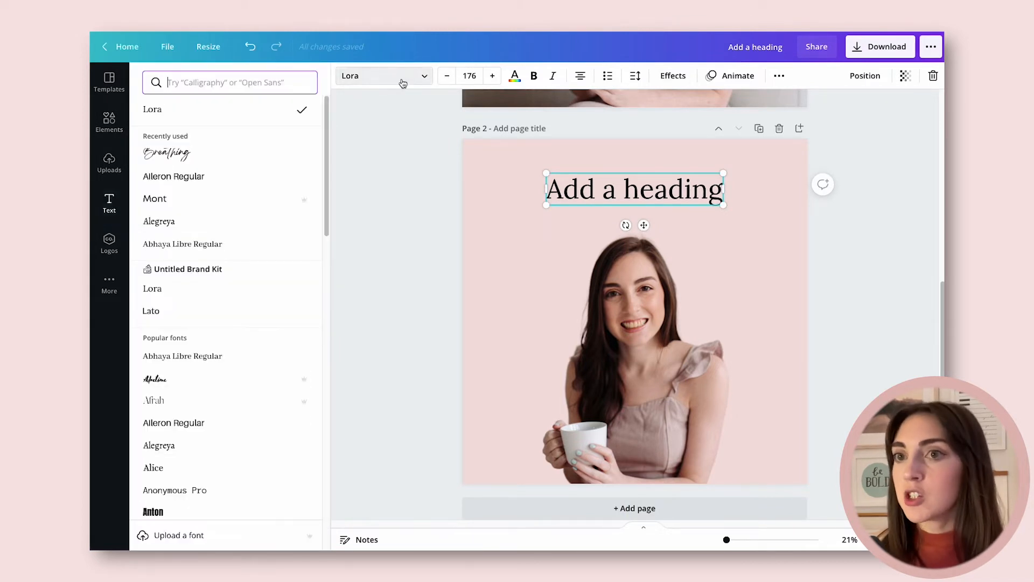
scroll(273, 162, down, 3)
scroll(274, 164, down, 8)
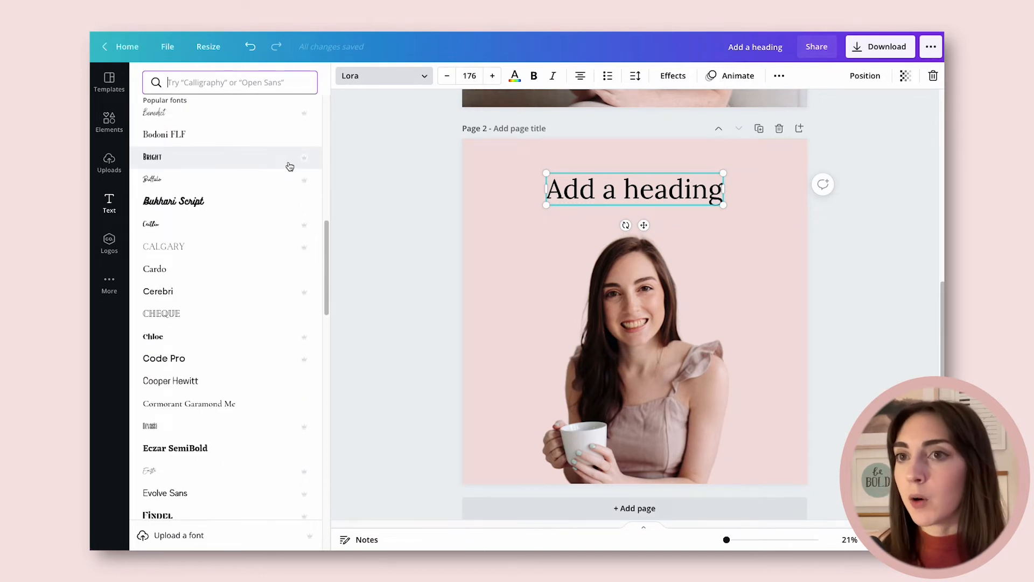
click(226, 178)
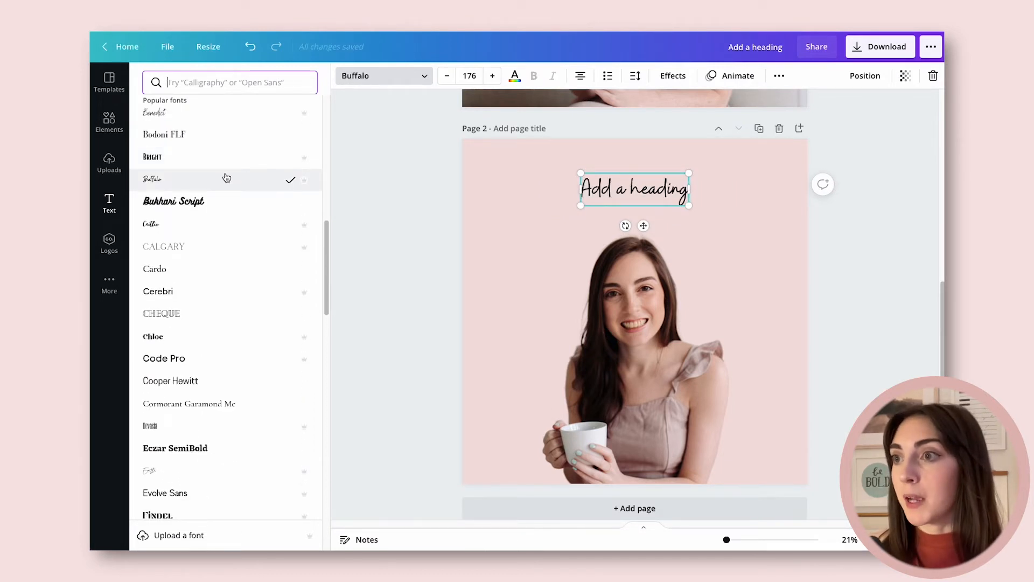
Replace the heading's placeholder text on page 2 with "Wit & Wire"
double_click(601, 186)
key(ctrl+a)
text(Wit & wire)
key(BackSpace)
key(BackSpace)
key(BackSpace)
key(BackSpace)
text(Wire)
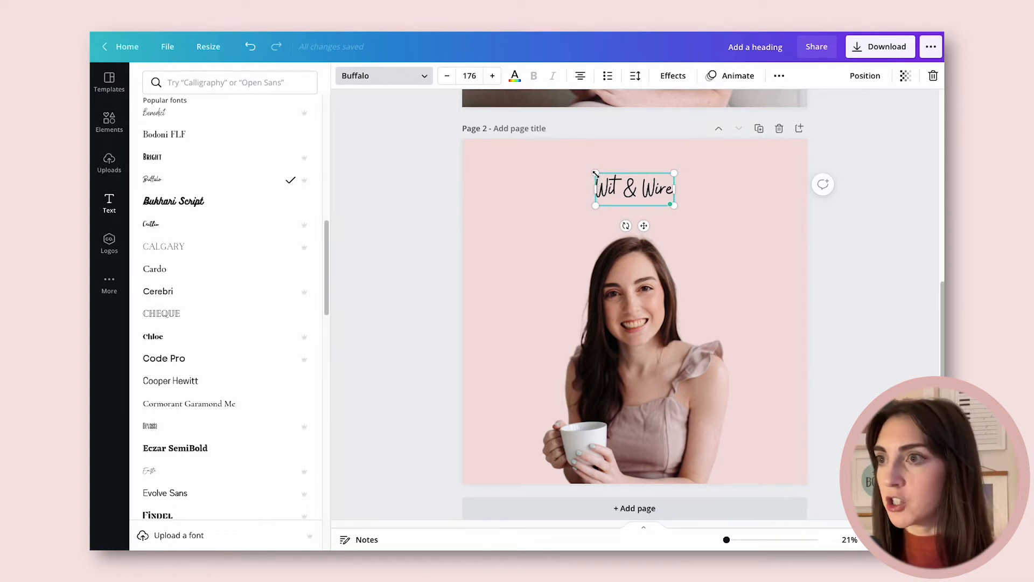
Enlarge the "Wit & Wire" heading to font size 606 so it spans most of the page width
drag(595, 173, 528, 145)
drag(676, 204, 797, 258)
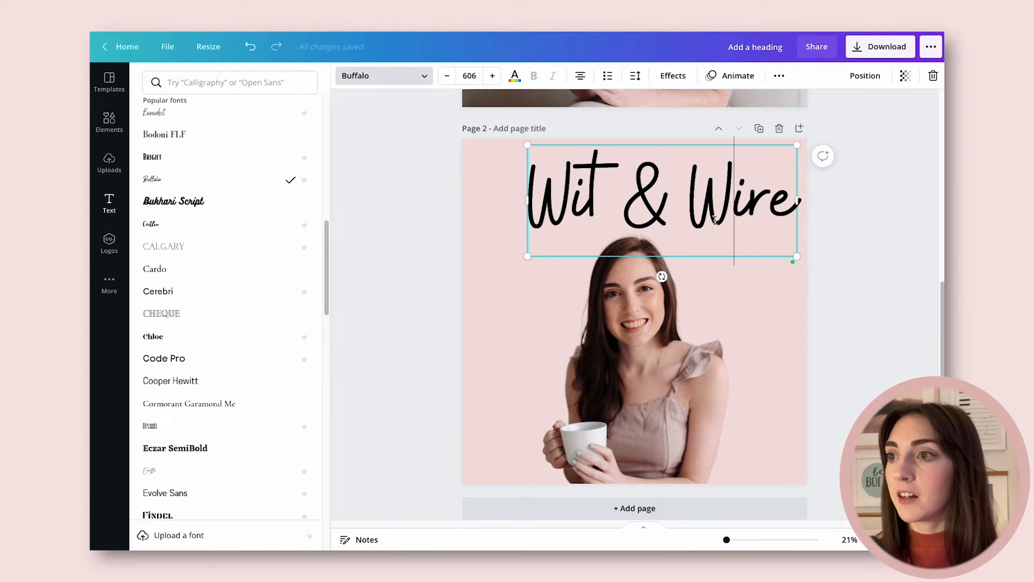
click(787, 306)
click(795, 324)
Centre the heading across the upper part of page 2 and nudge the woman's portrait slightly down beneath it
drag(734, 203, 711, 205)
click(777, 311)
drag(663, 356, 663, 370)
click(793, 342)
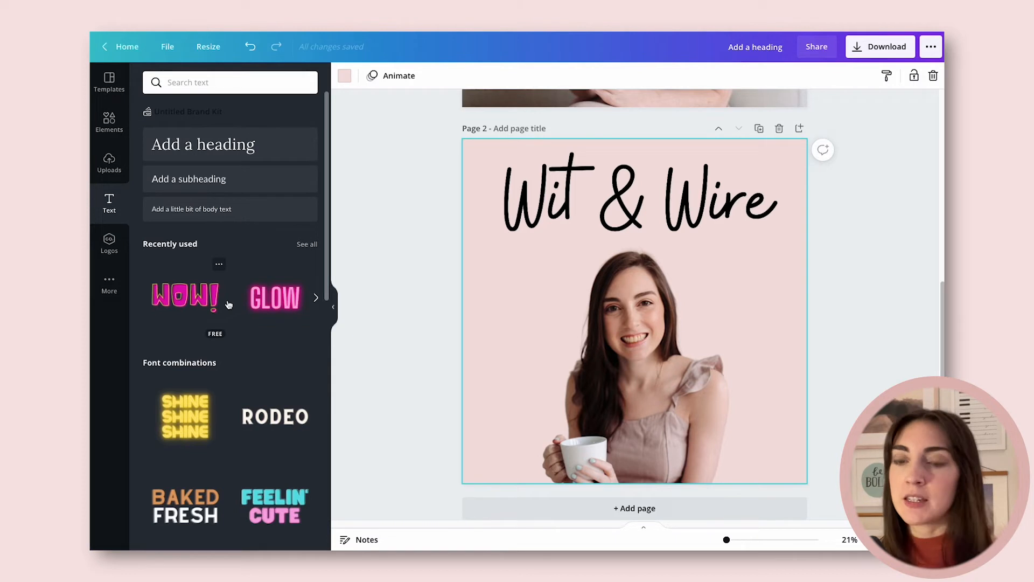
Try the Shadow text effect and then the Splice effect on the "Wit & Wire" heading
click(644, 207)
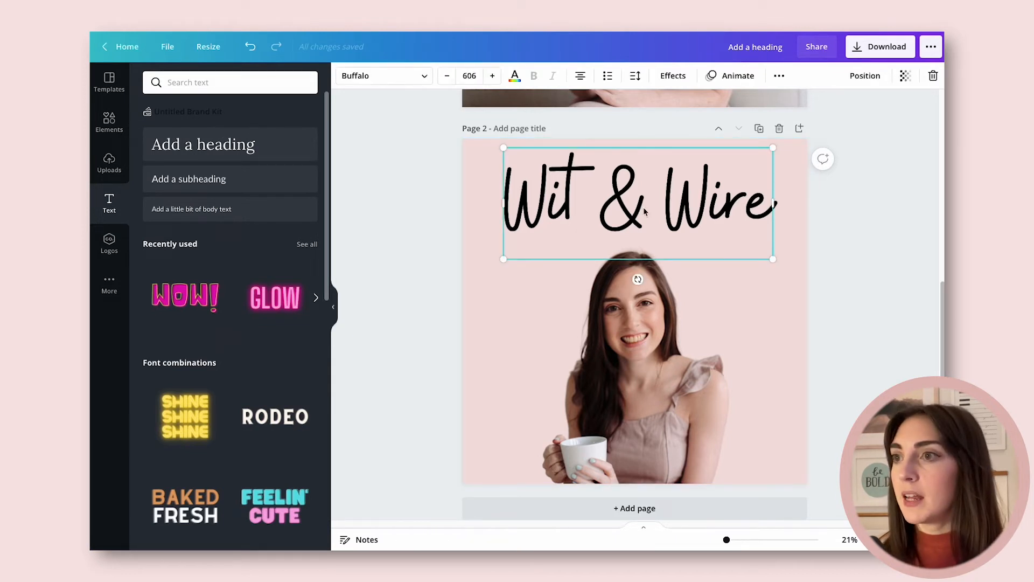
click(683, 81)
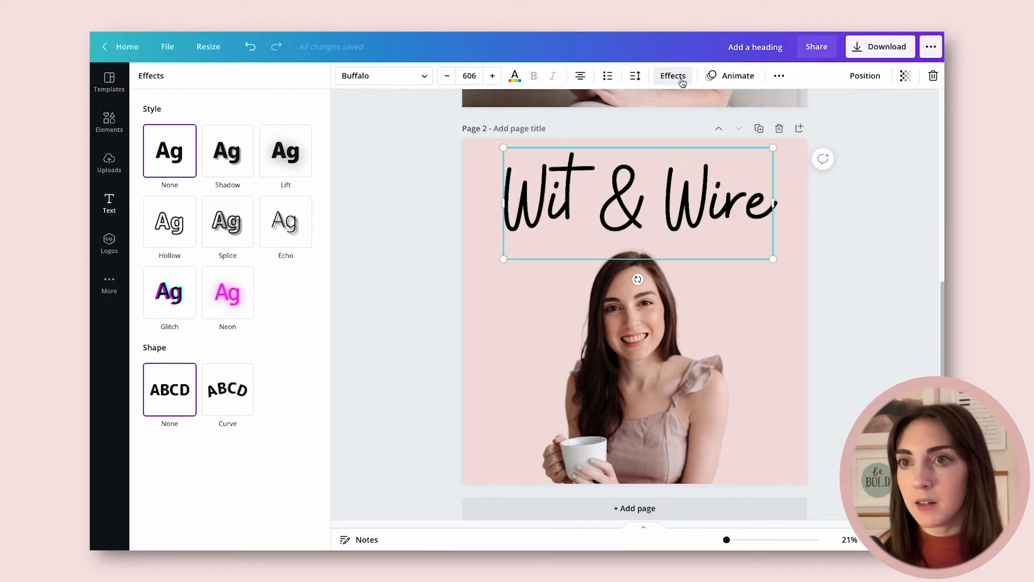
click(241, 151)
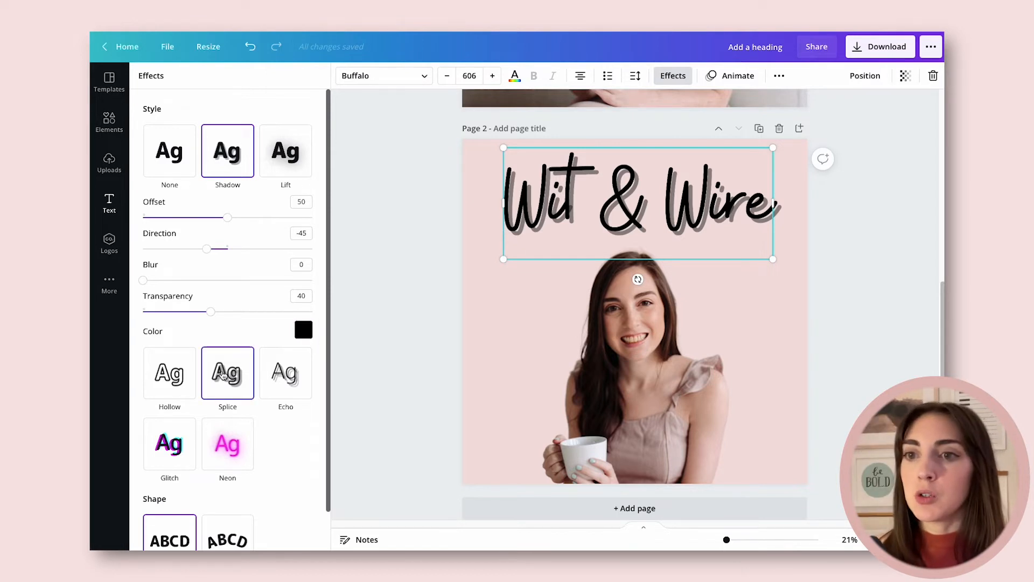
click(221, 370)
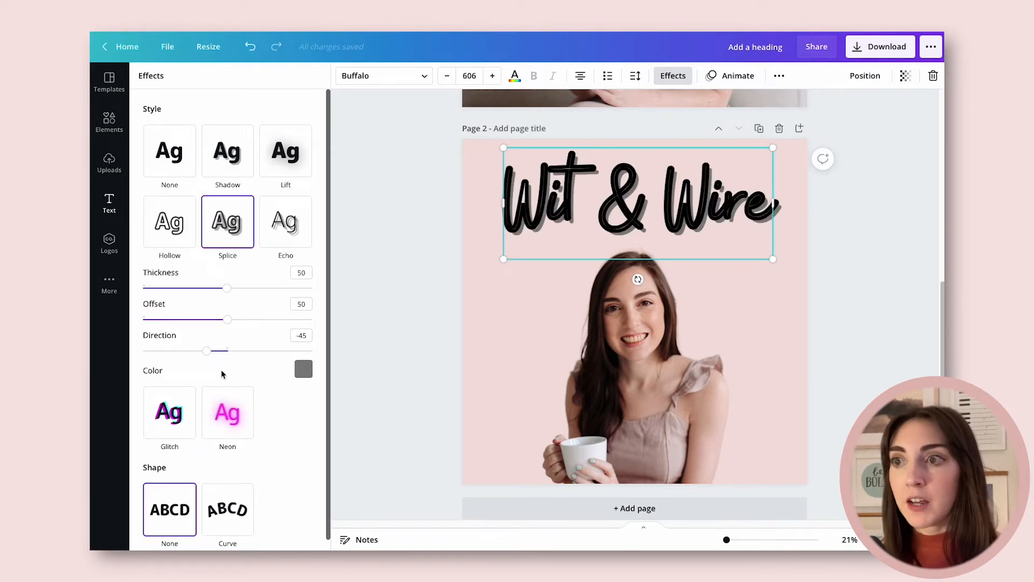
Try the Neon effect on the heading and colour its text bright pink from the default colours
click(223, 436)
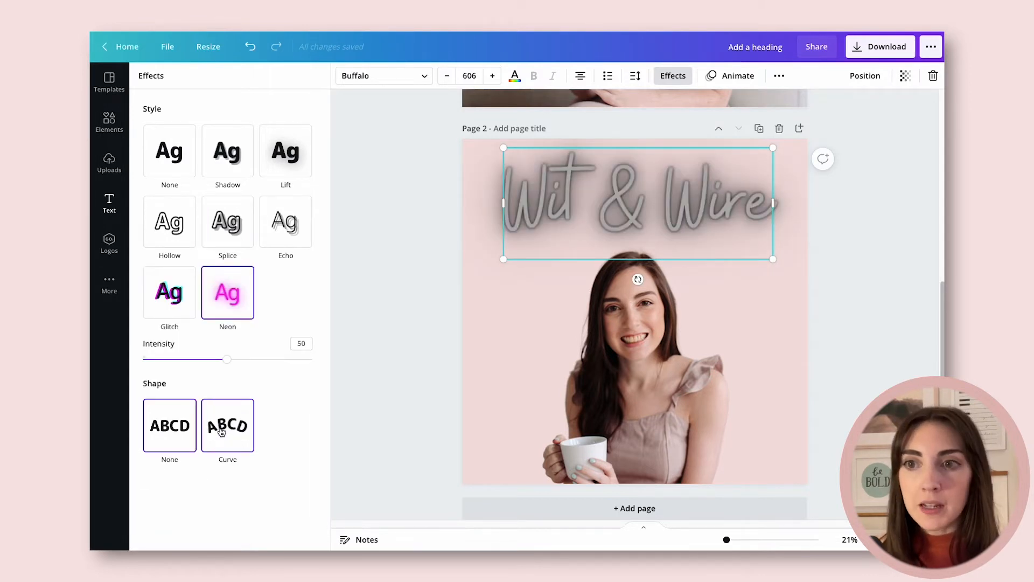
click(515, 77)
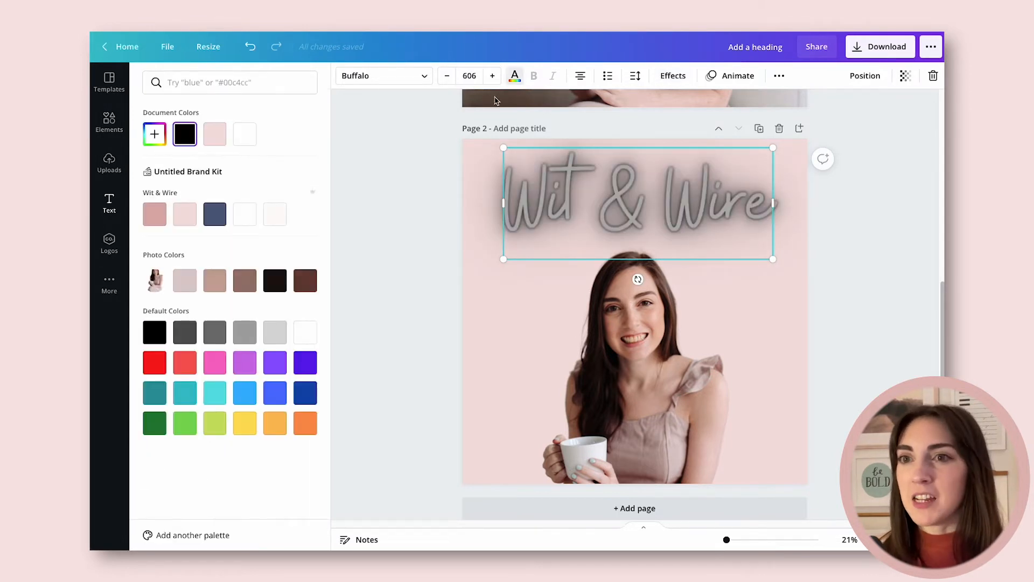
click(219, 364)
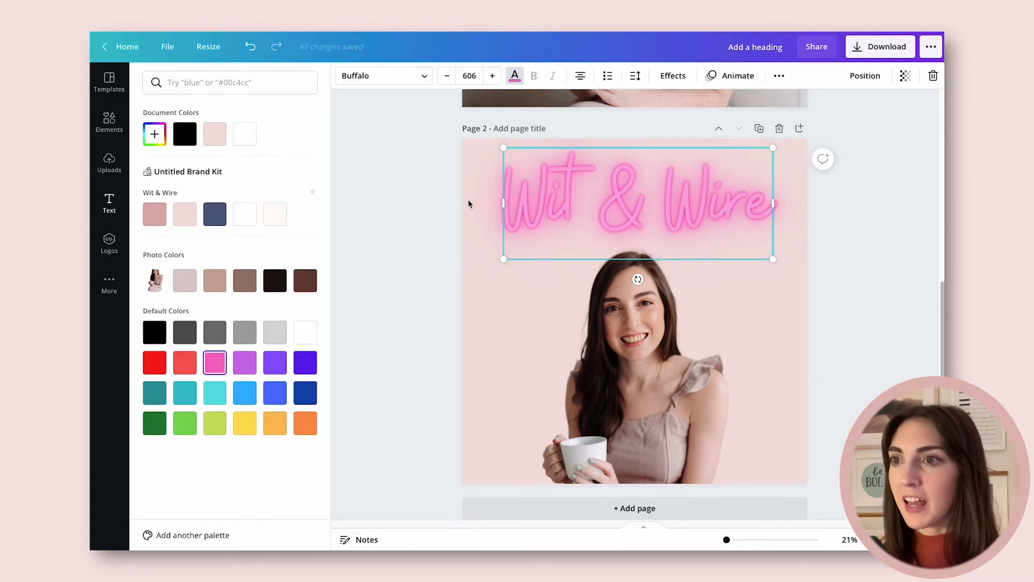
click(464, 151)
click(463, 149)
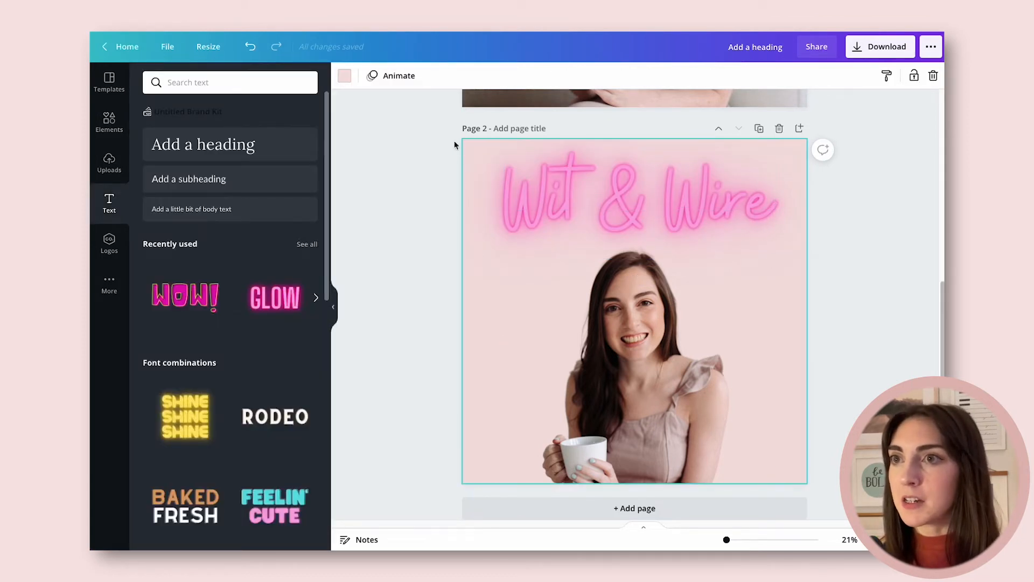
Set page 2's background to black from the default colours
click(345, 76)
click(155, 333)
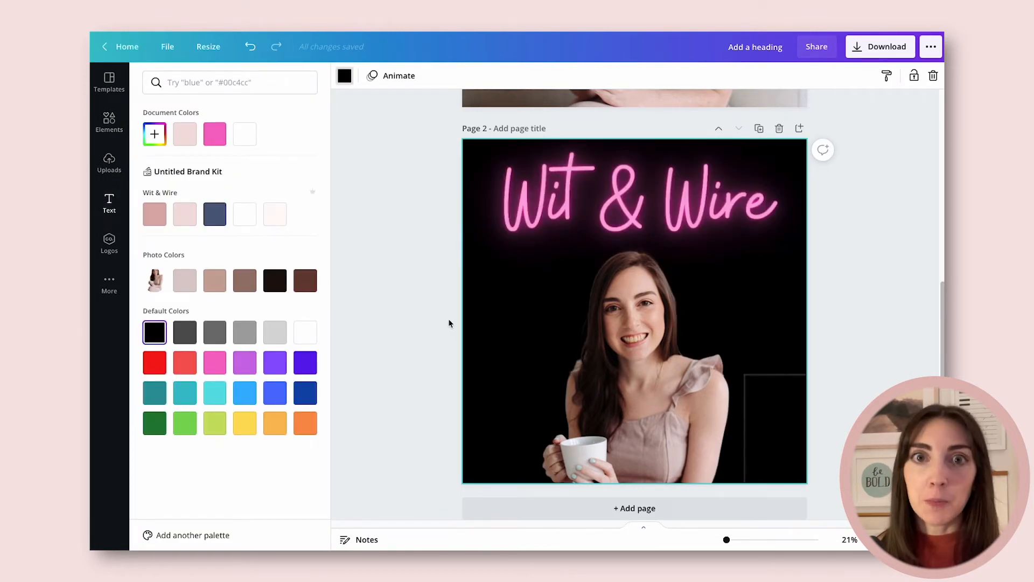
click(428, 319)
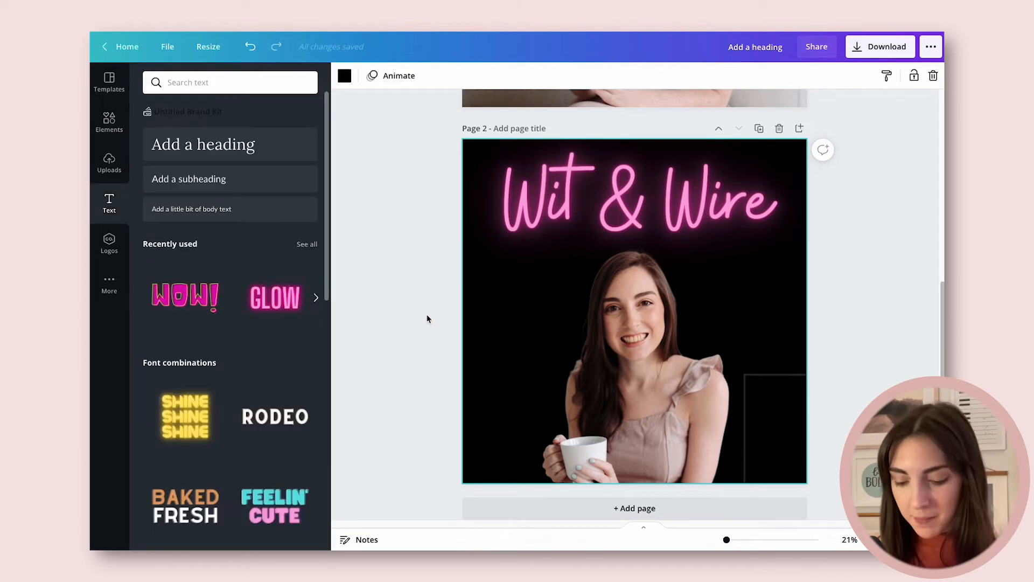
Undo the black background, the pink text colour and the Neon effect
key(ctrl+z)
key(ctrl+z)
key(ctrl+z)
Apply the Shadow text effect to the "Wit & Wire" heading
click(620, 205)
click(674, 76)
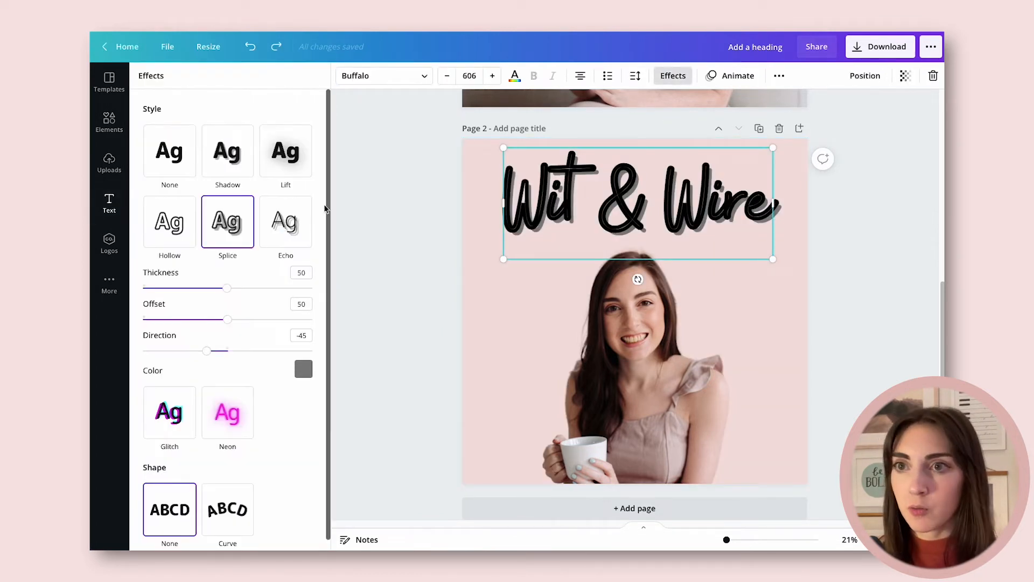
click(247, 174)
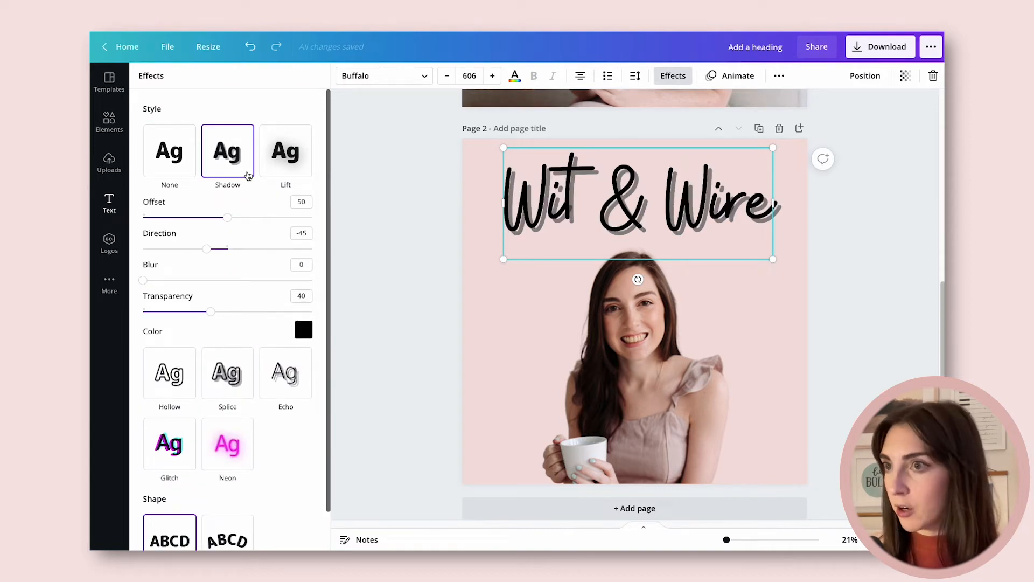
click(452, 354)
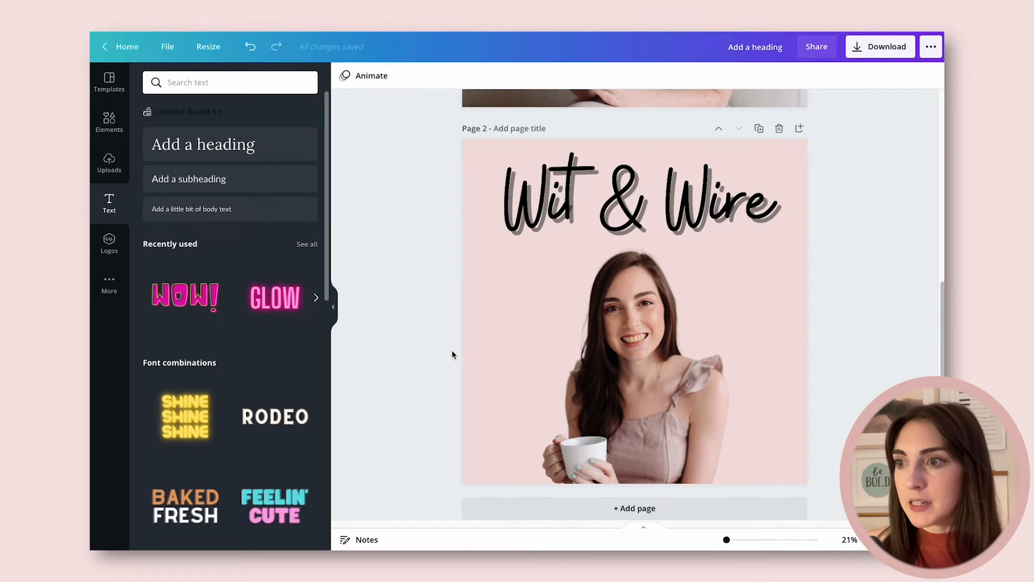
Try a Drop shadow on the woman's portrait with its offset set to 1
click(611, 375)
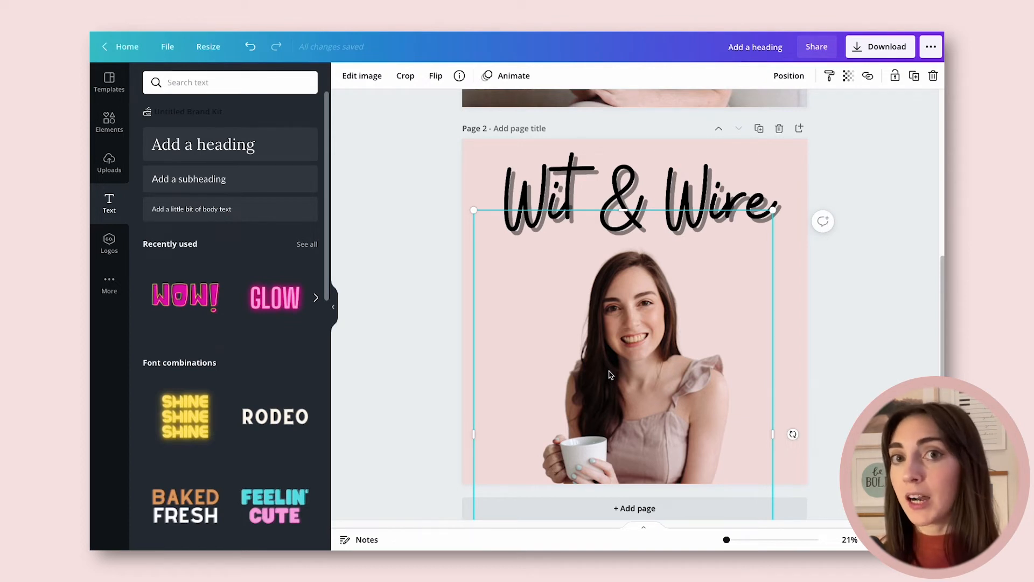
click(360, 77)
click(230, 182)
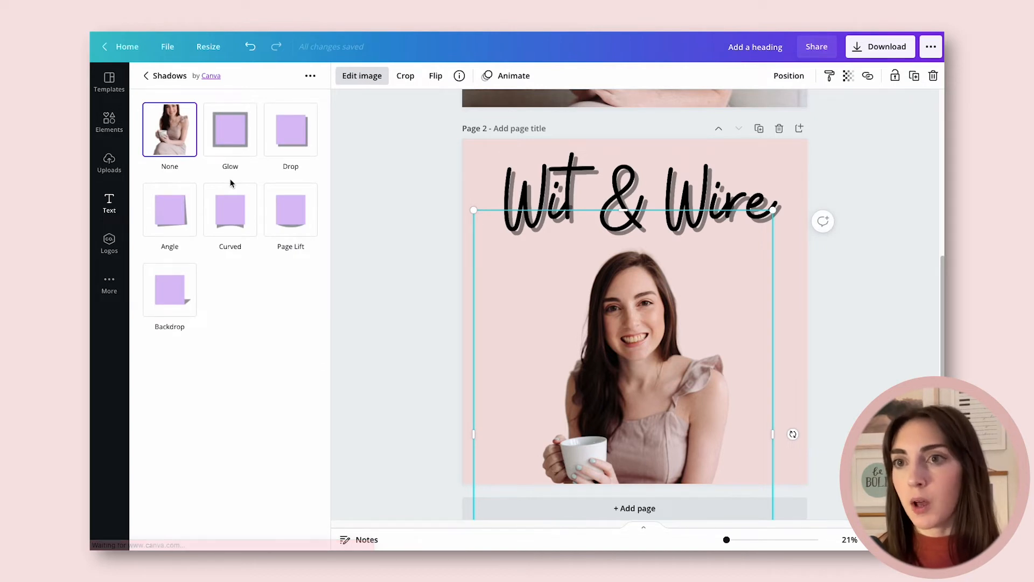
click(281, 139)
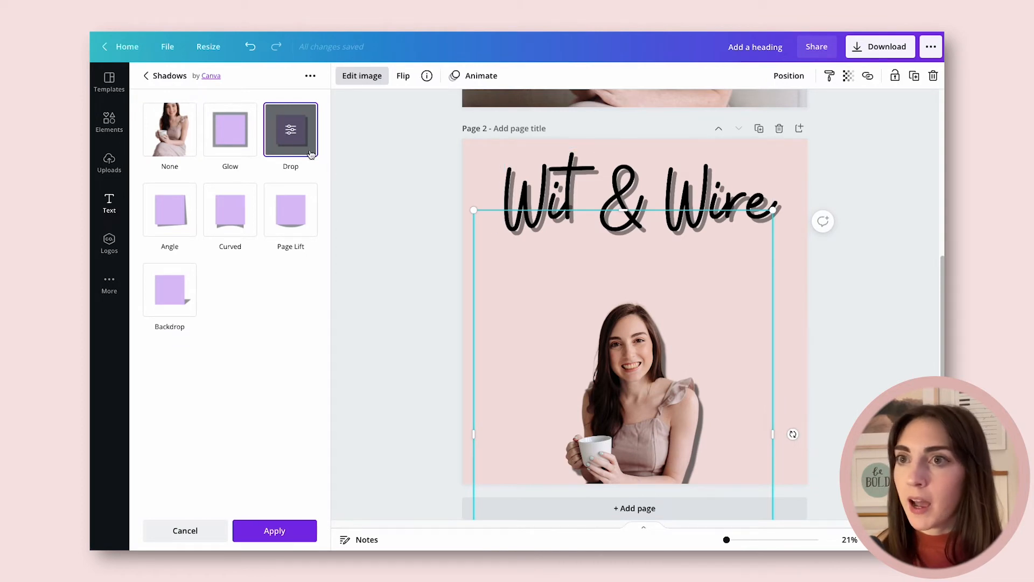
click(291, 137)
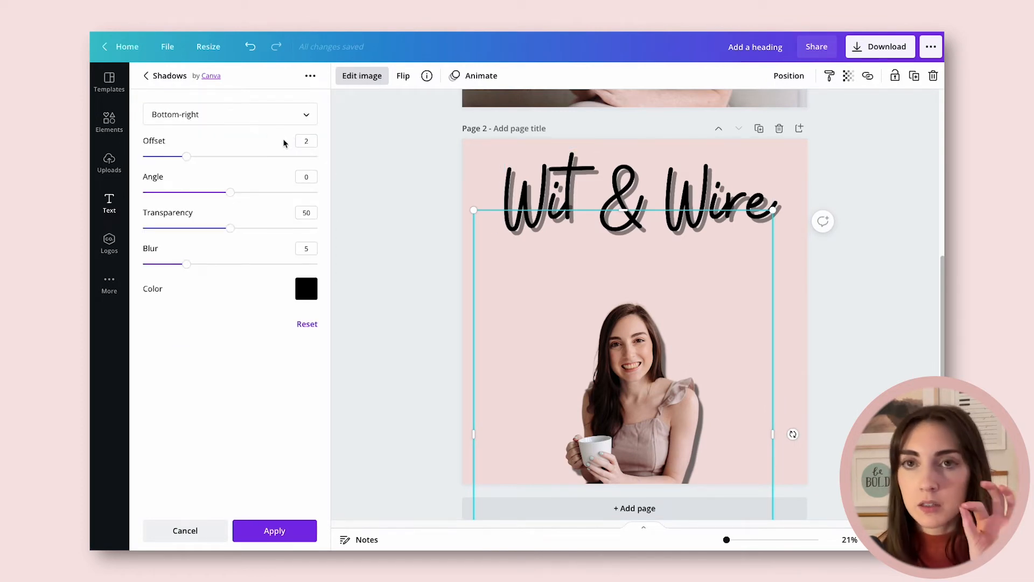
drag(187, 156, 164, 156)
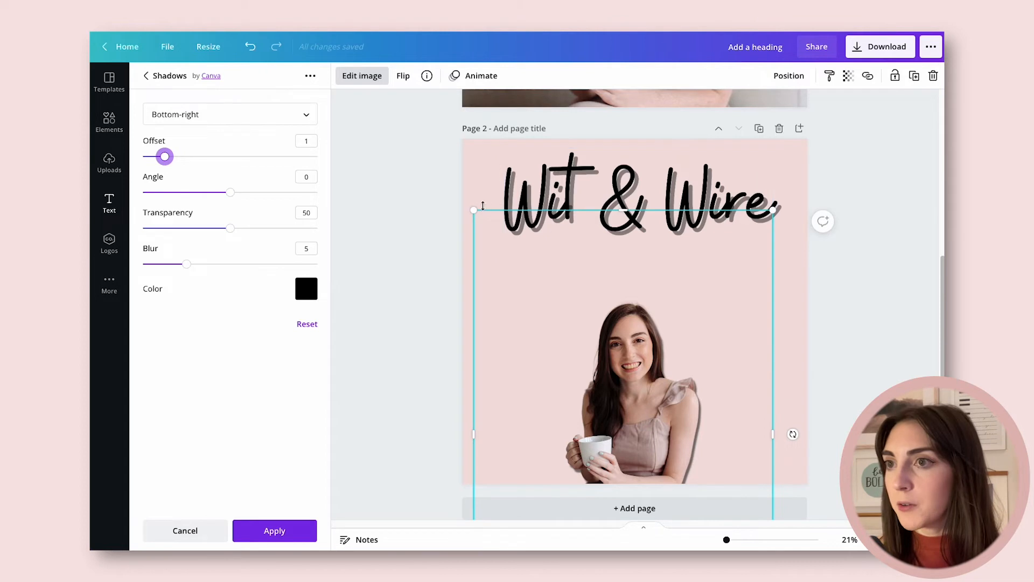
Enlarge the portrait so her head overlaps the heading and reposition it on the page
drag(473, 210, 336, 98)
drag(576, 329, 620, 380)
click(851, 370)
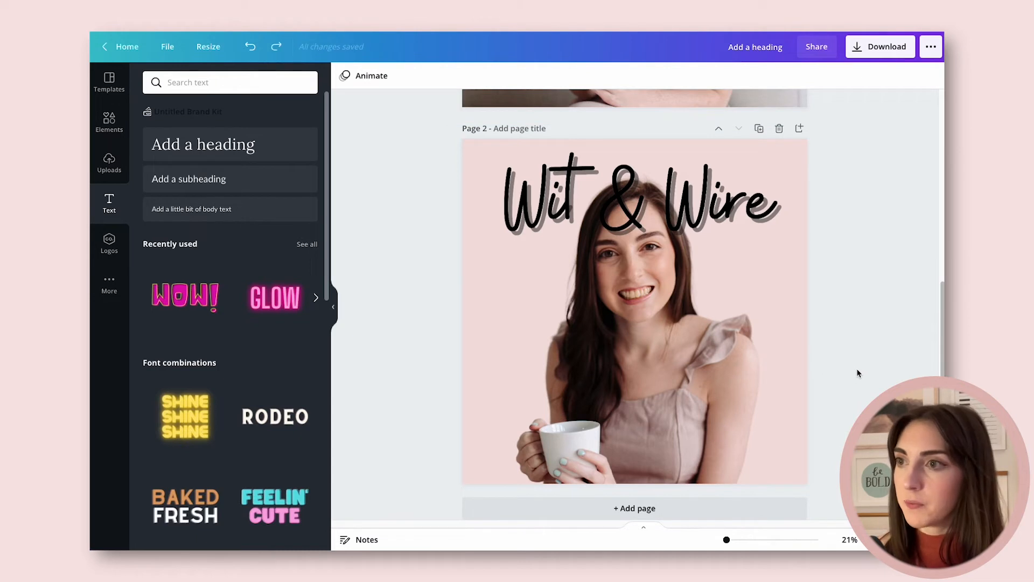
Shrink the portrait and reposition it so the woman's head sits below the heading
click(687, 318)
drag(425, 132, 496, 224)
drag(696, 371, 668, 353)
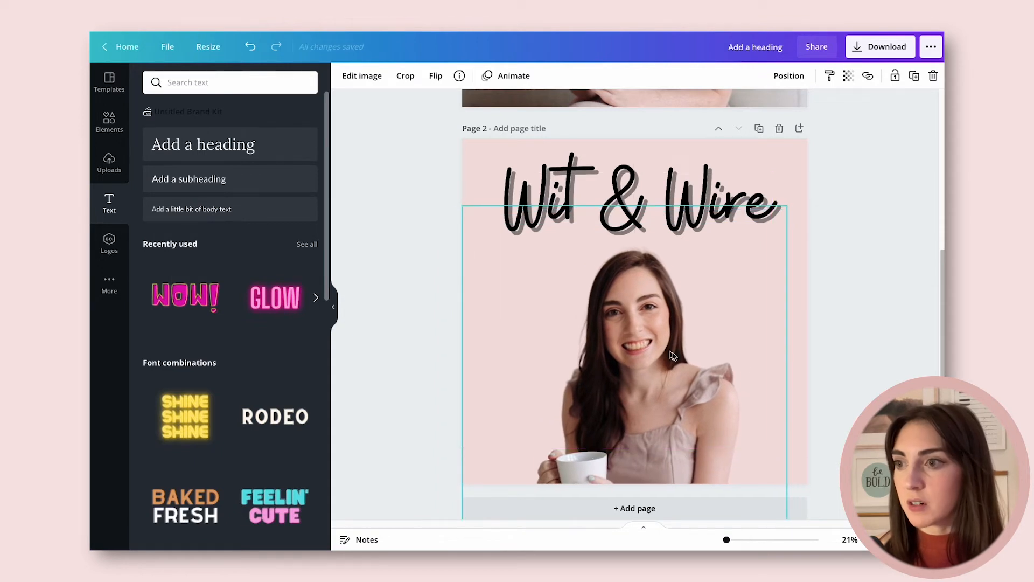
click(855, 374)
Apply the Glow shadow style to the woman's portrait and open its settings
click(660, 367)
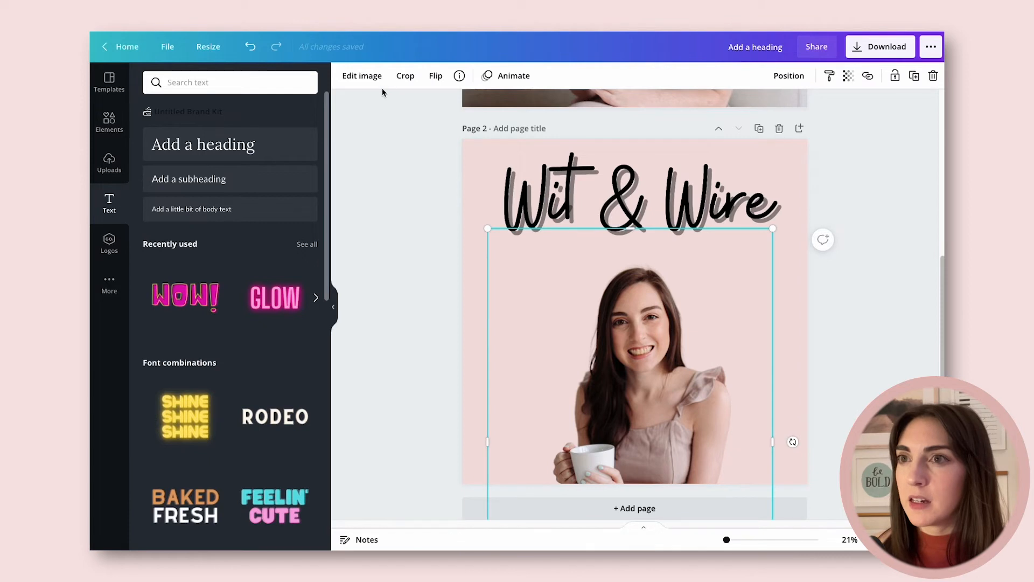
click(366, 76)
click(169, 175)
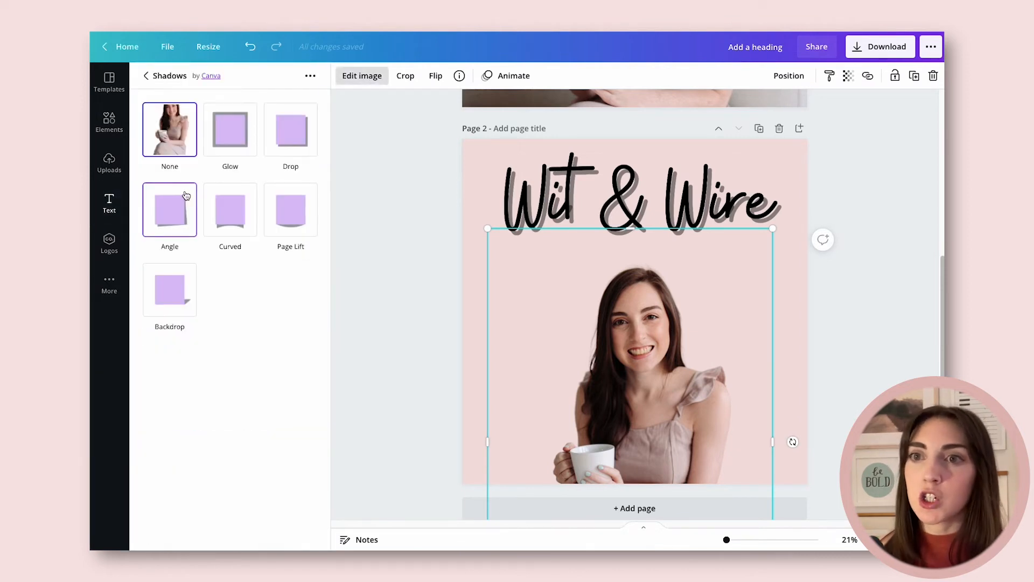
click(230, 124)
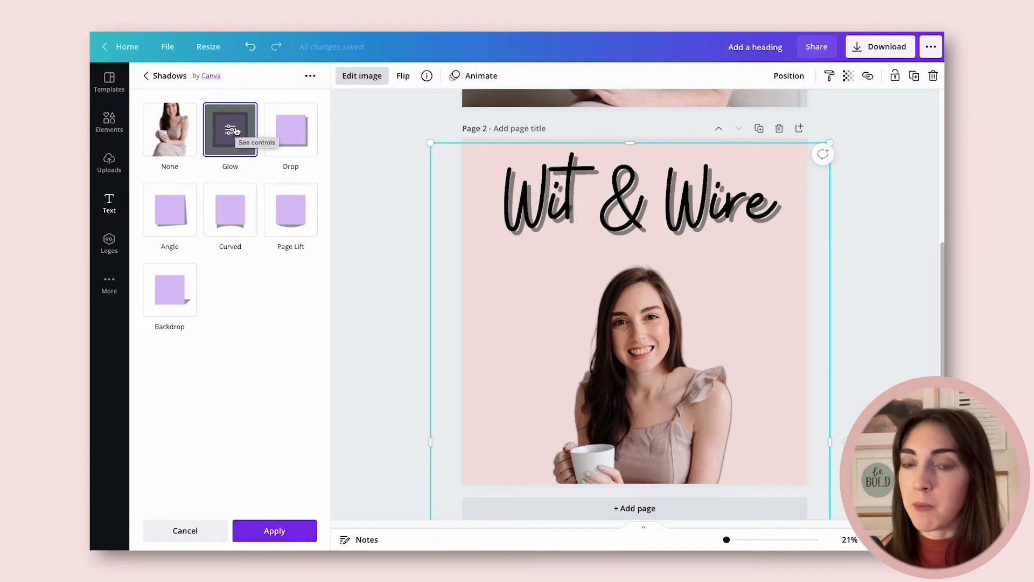
click(229, 132)
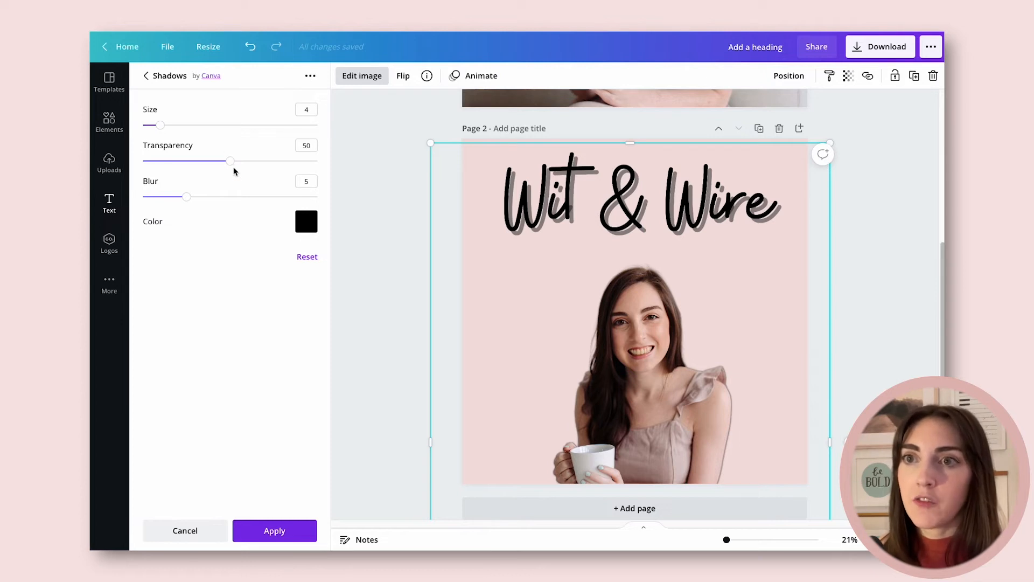
Turn the portrait's glow into a solid white outline with transparency 100, blur 0, the palette's white and size 25
drag(232, 161, 323, 162)
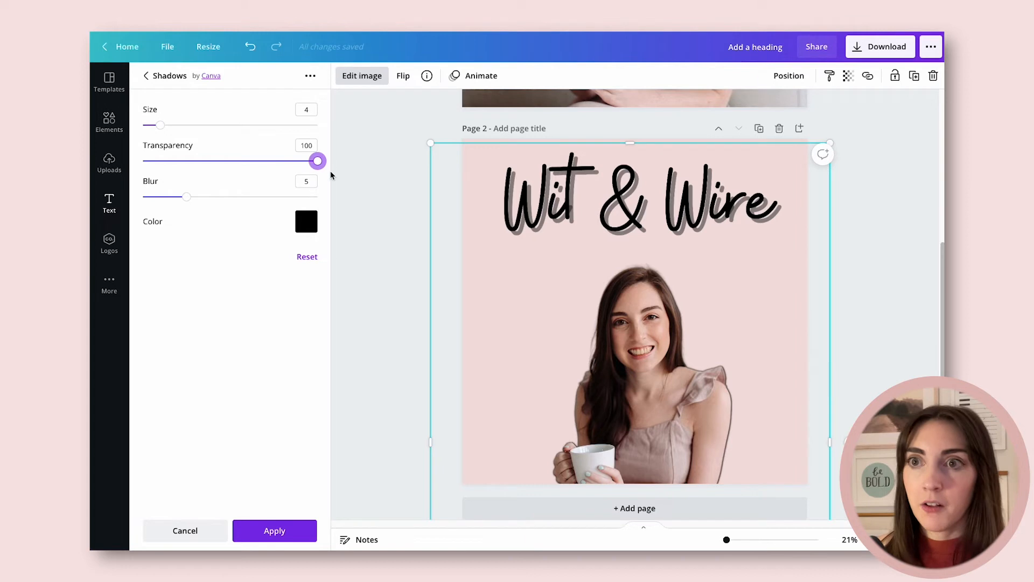
drag(187, 197, 93, 192)
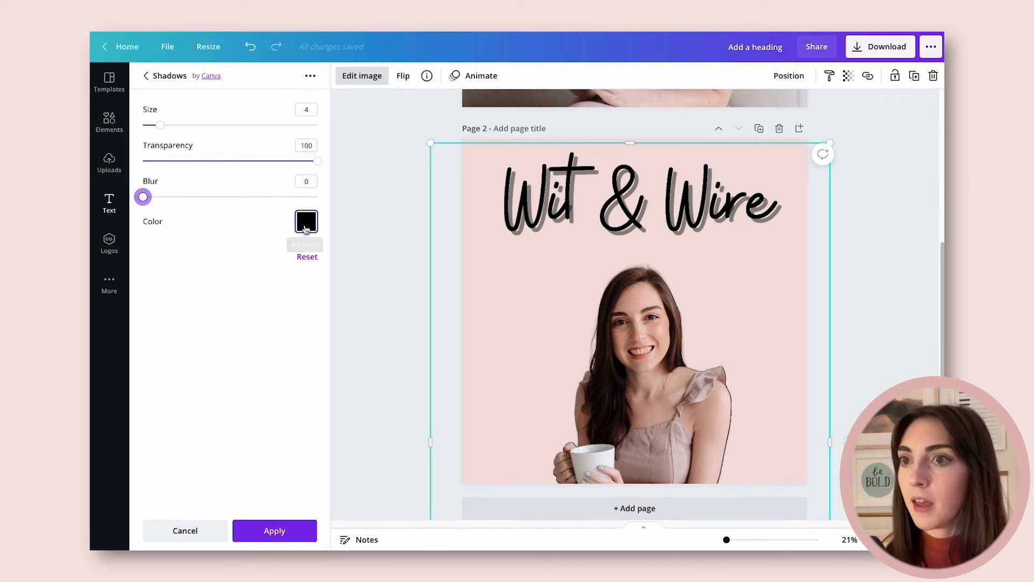
click(305, 229)
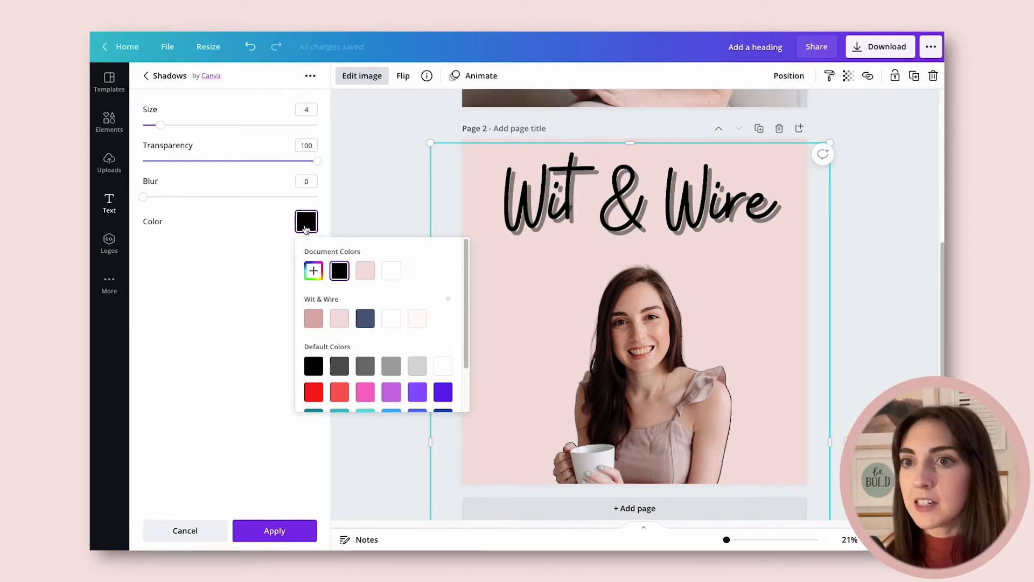
click(392, 322)
drag(161, 125, 254, 136)
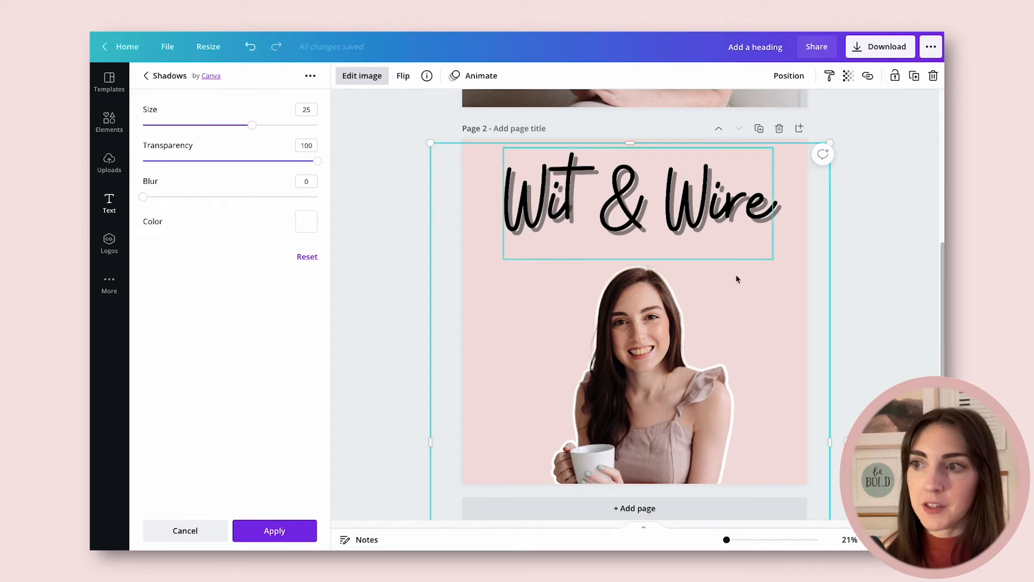
click(881, 299)
Enlarge the outlined portrait slightly and position it centred beneath the heading at the page's lower edge
click(657, 412)
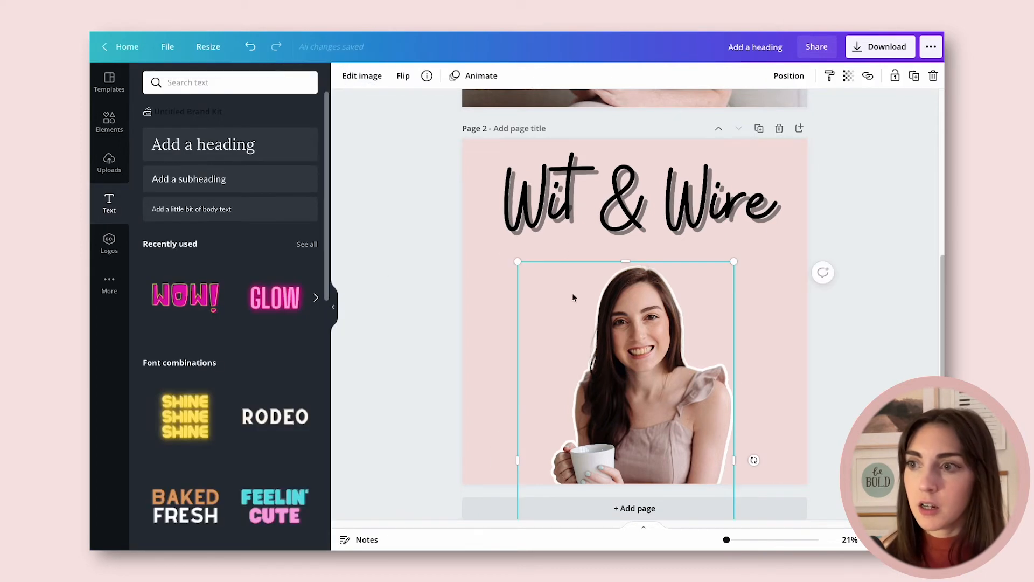
drag(518, 261, 475, 233)
drag(612, 315, 617, 344)
click(861, 353)
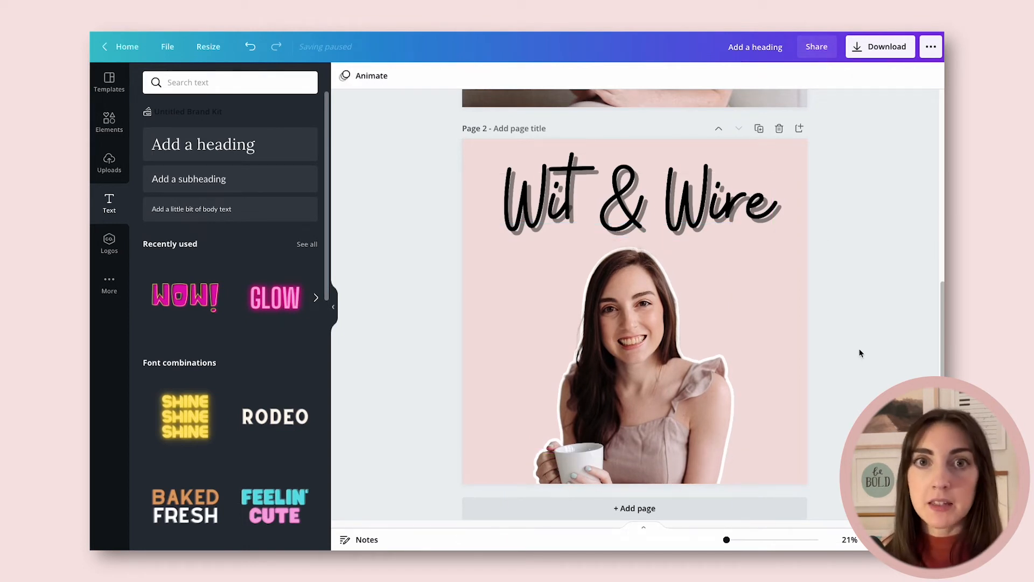
Duplicate page 2 of the cover design as a new page
click(780, 303)
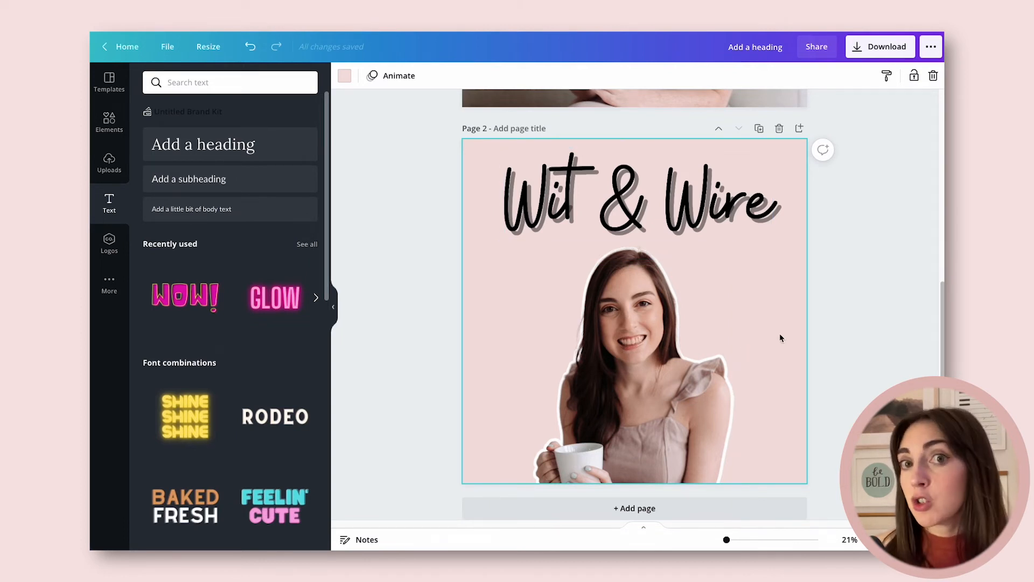
click(759, 129)
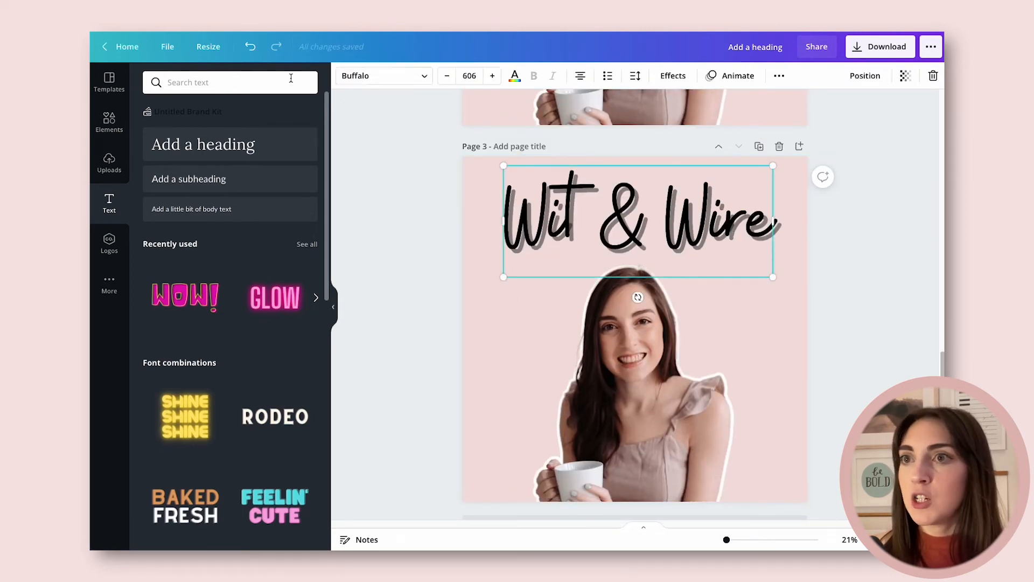
Change page 3's heading font to Bukhari Script and resize the heading to size 292 on a single line
click(397, 79)
click(251, 208)
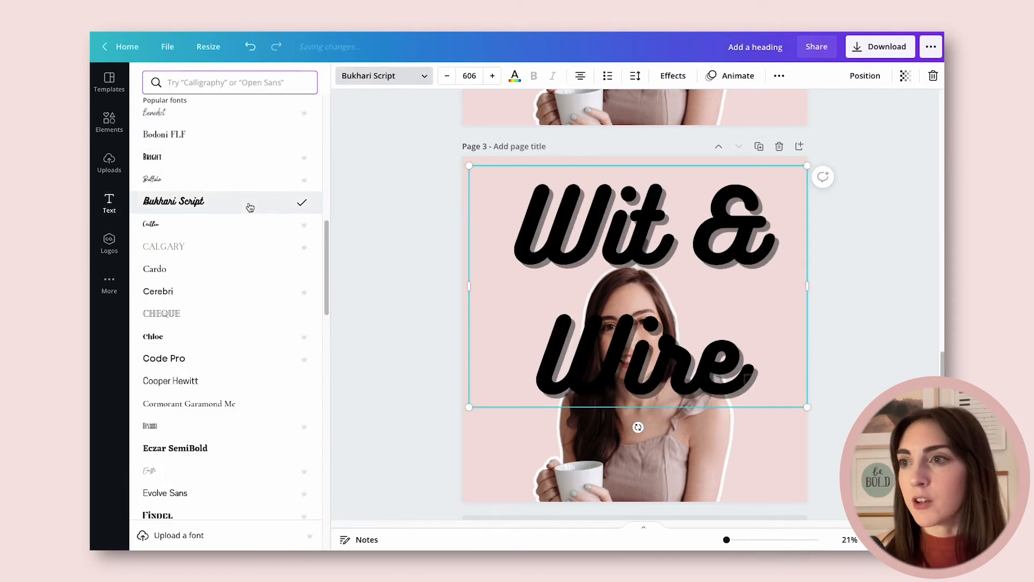
drag(805, 406, 636, 287)
drag(633, 225, 775, 220)
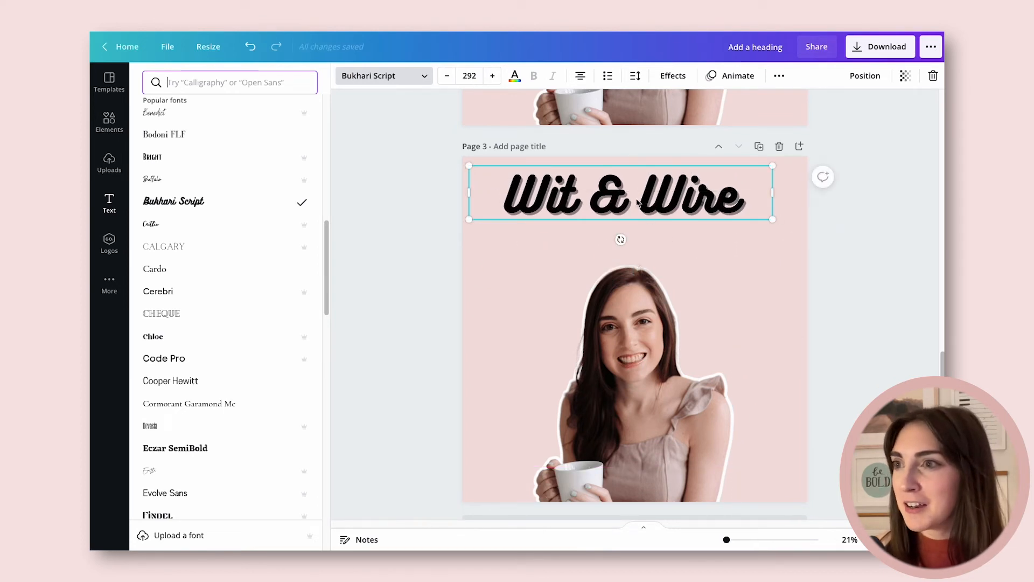
click(768, 289)
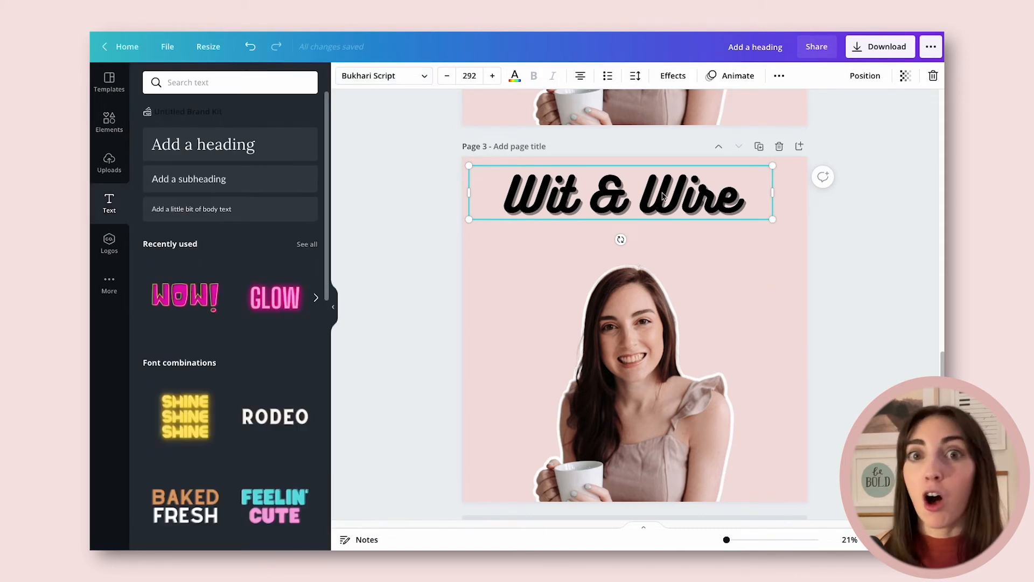
Centre the Wit & Wire heading horizontally on page 3, slightly lower above the portrait
drag(662, 195, 678, 211)
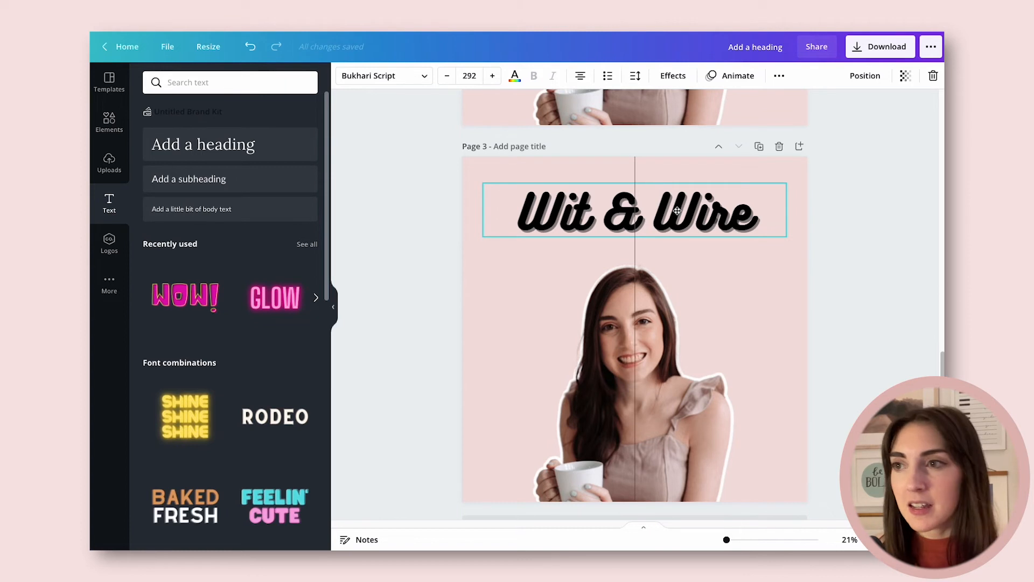
drag(677, 212, 678, 211)
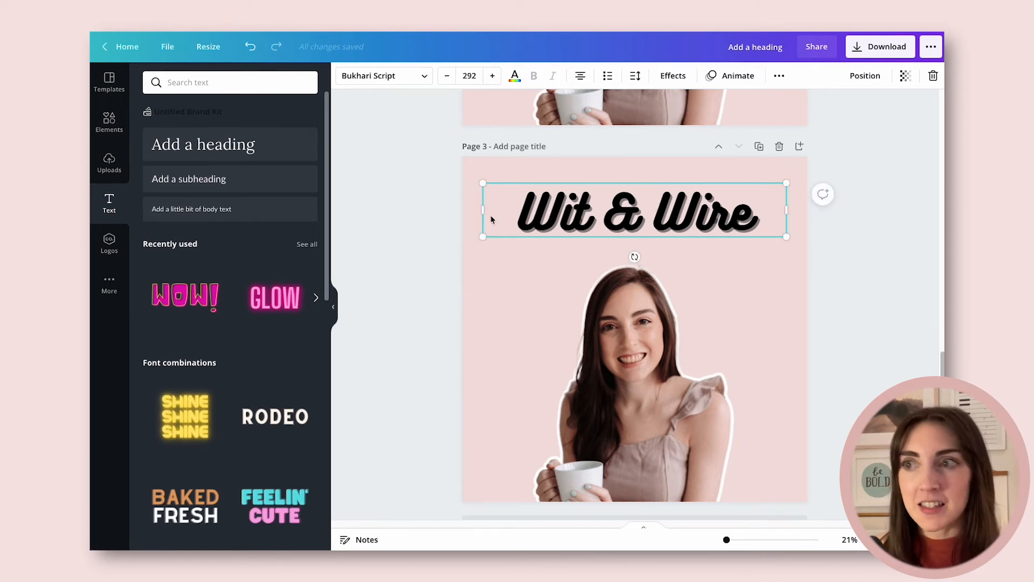
click(786, 305)
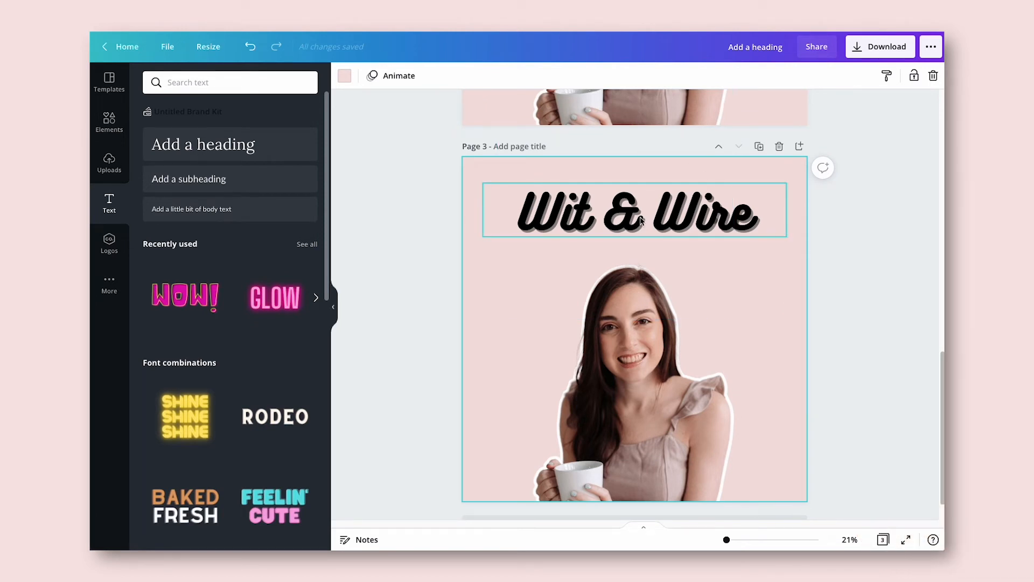
click(884, 541)
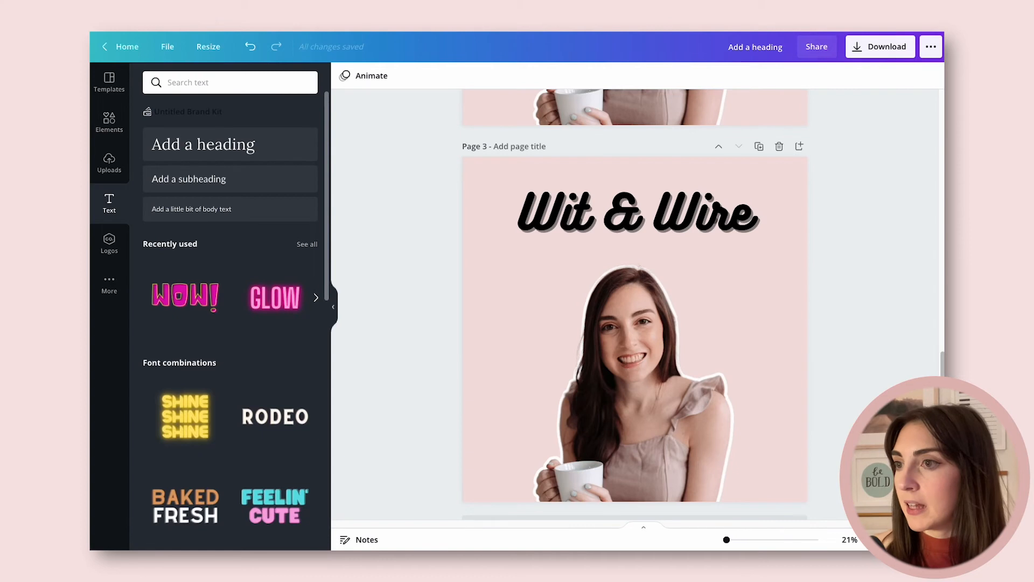
Search the elements library for "gradient" and browse the results
scroll(828, 370, down, 1)
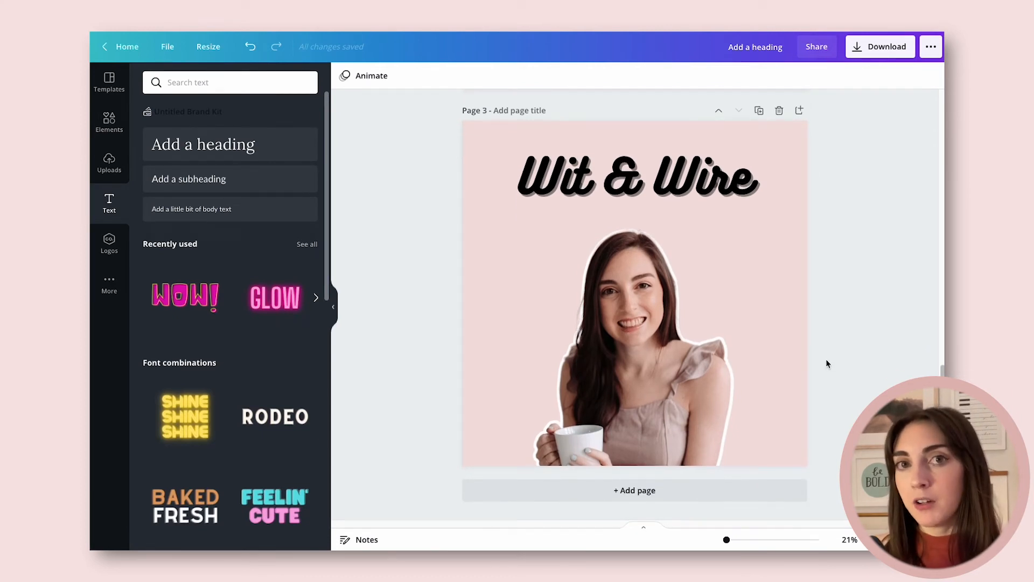
click(114, 133)
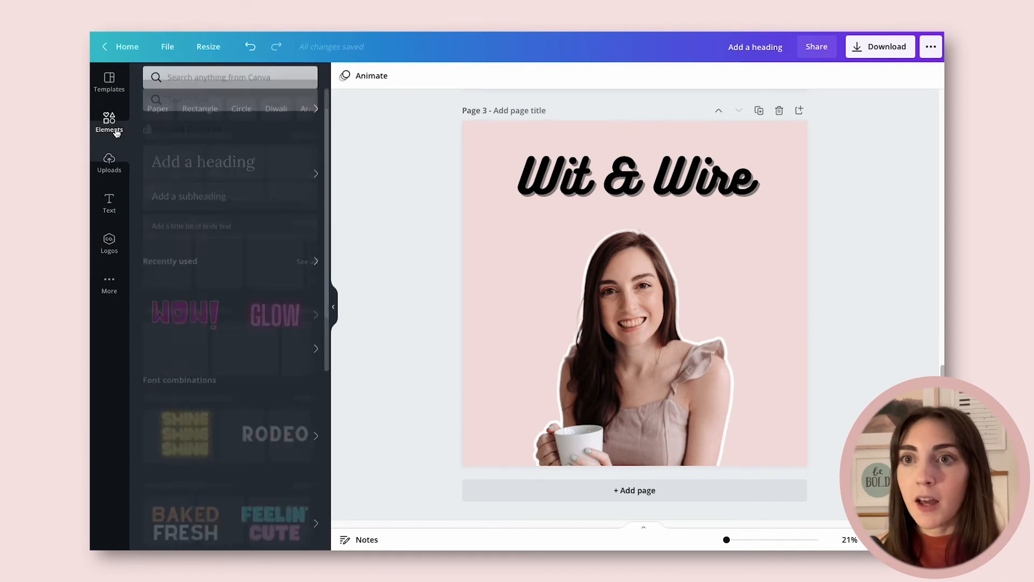
click(222, 84)
text(gradient)
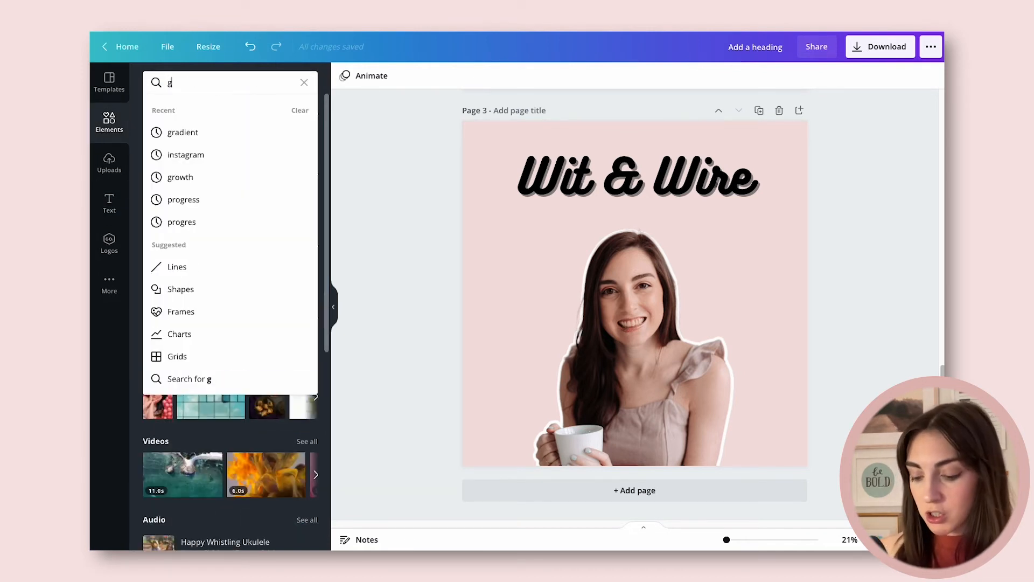
key(Return)
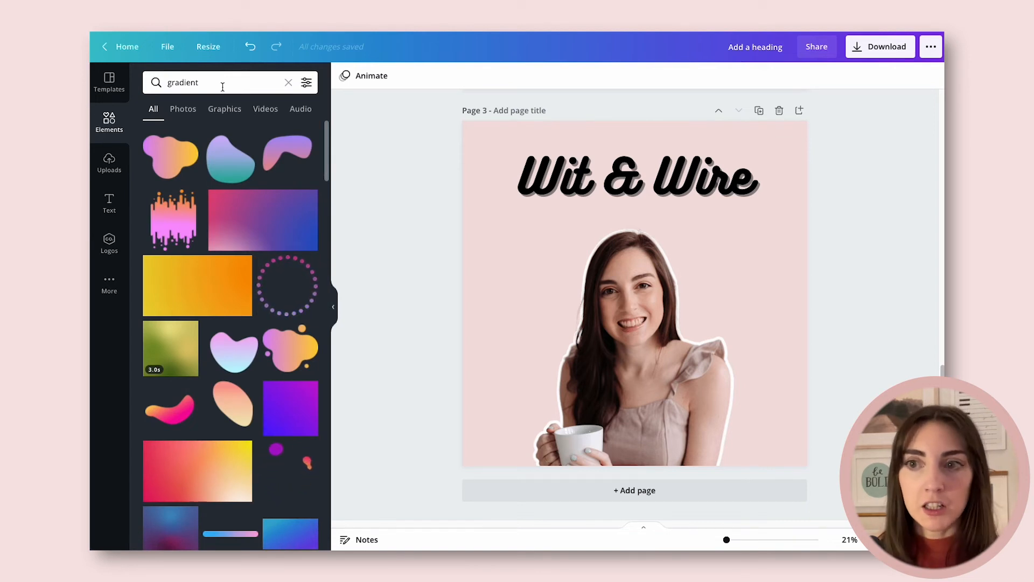
scroll(225, 238, down, 2)
scroll(225, 238, down, 5)
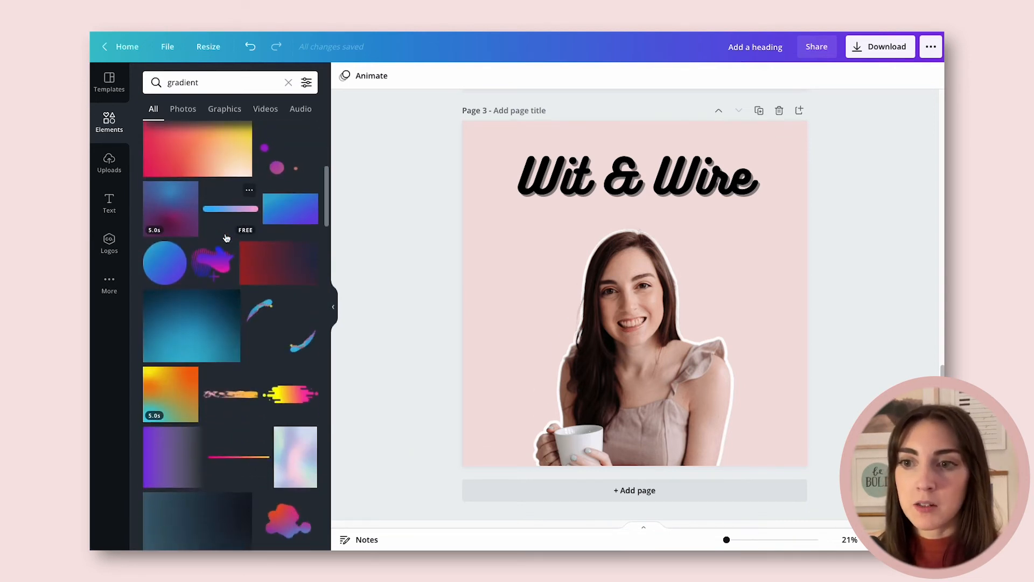
Filter the gradient search results to static elements only
click(306, 83)
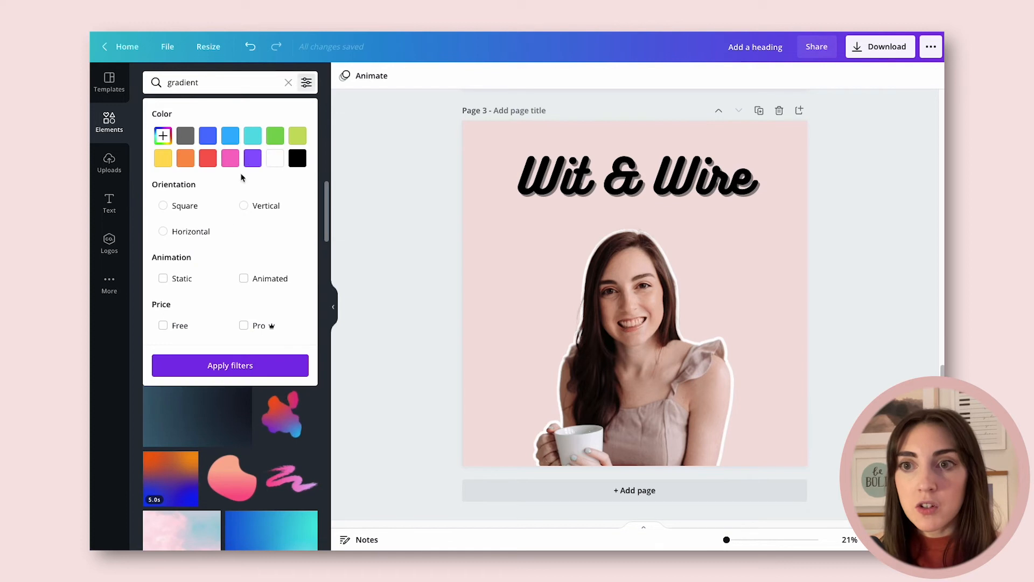
click(178, 278)
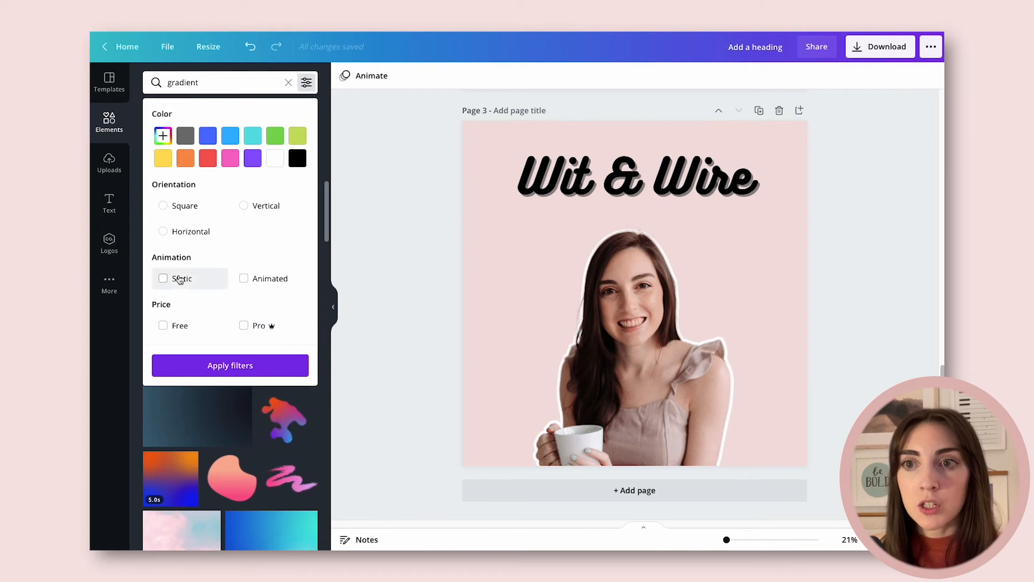
click(284, 372)
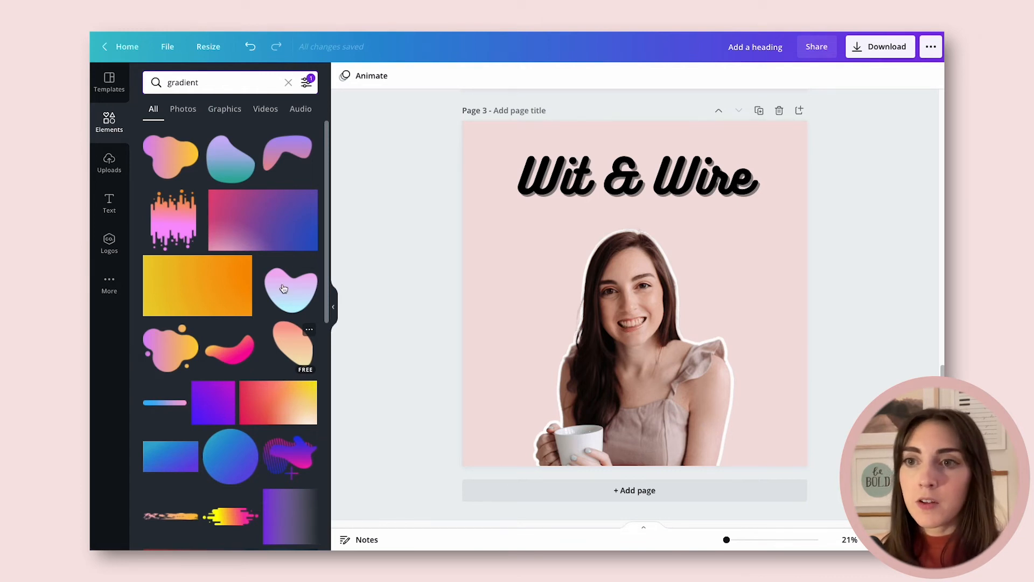
Add the peach-to-yellow gradient oval to page 3, enlarge it and place it over the portrait
click(291, 342)
drag(581, 360, 338, 511)
drag(530, 408, 599, 386)
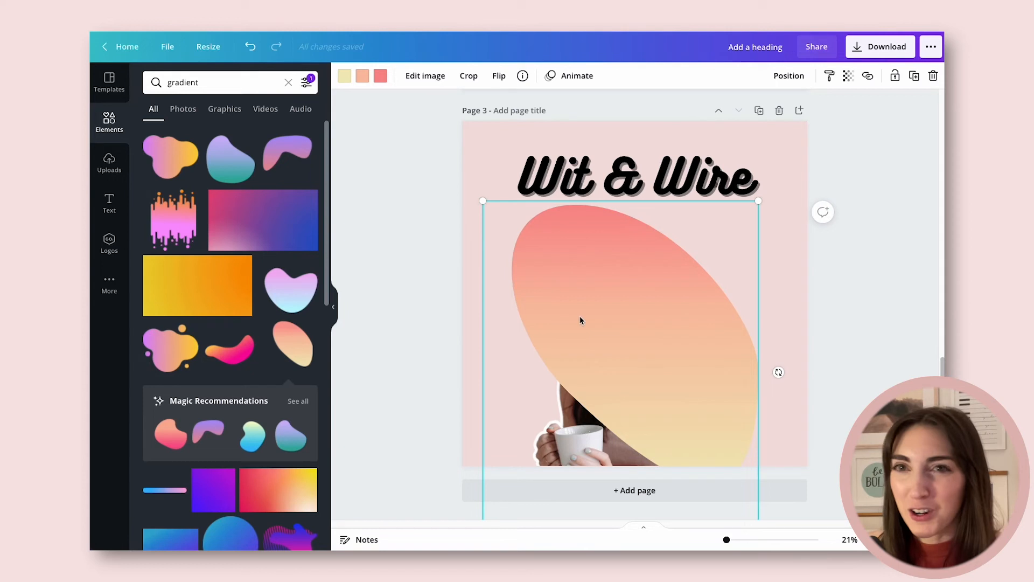
Send the gradient oval backward so it sits behind the woman's portrait
click(789, 76)
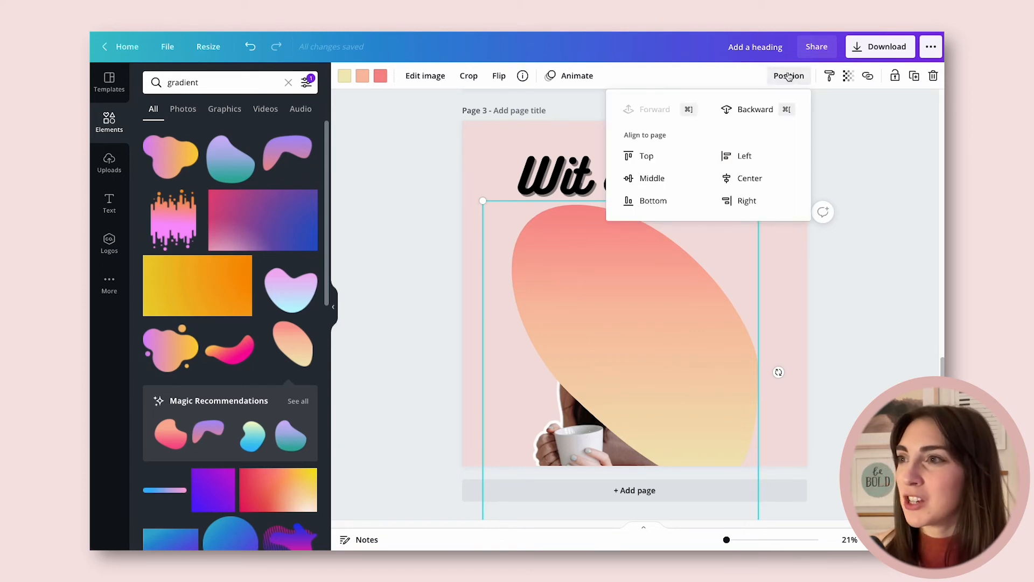
click(754, 109)
click(844, 291)
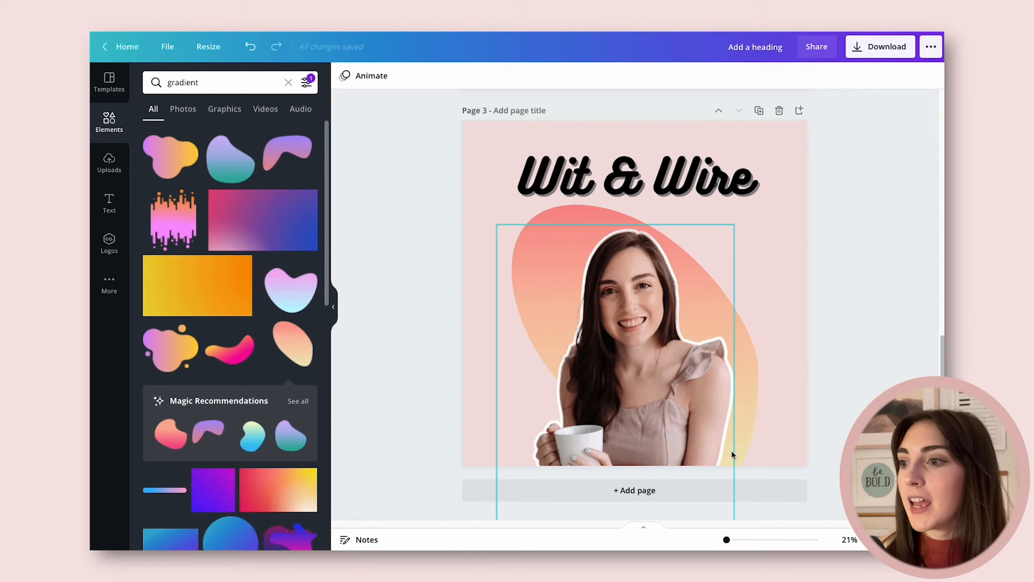
Add a new page after page 3 and remove its pink background colour
click(773, 490)
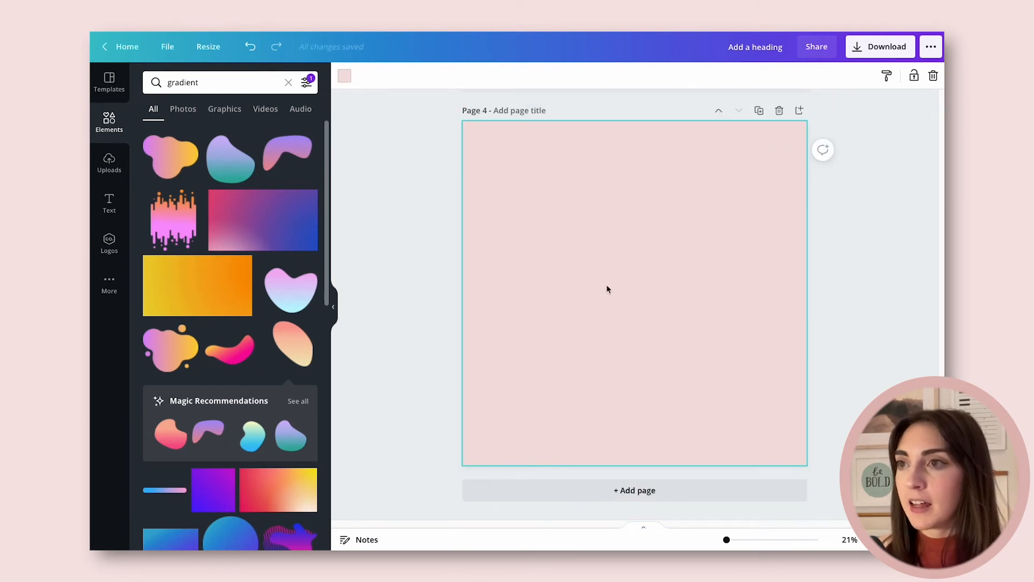
key(Delete)
click(342, 81)
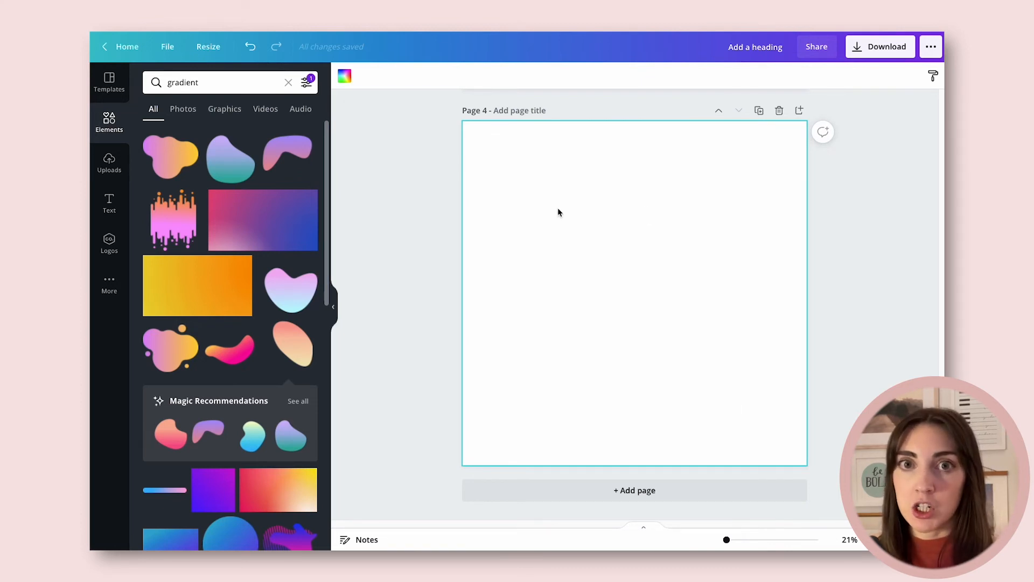
Search the elements library for "desk", check the photos and narrow the results to graphics
click(263, 84)
key(Return)
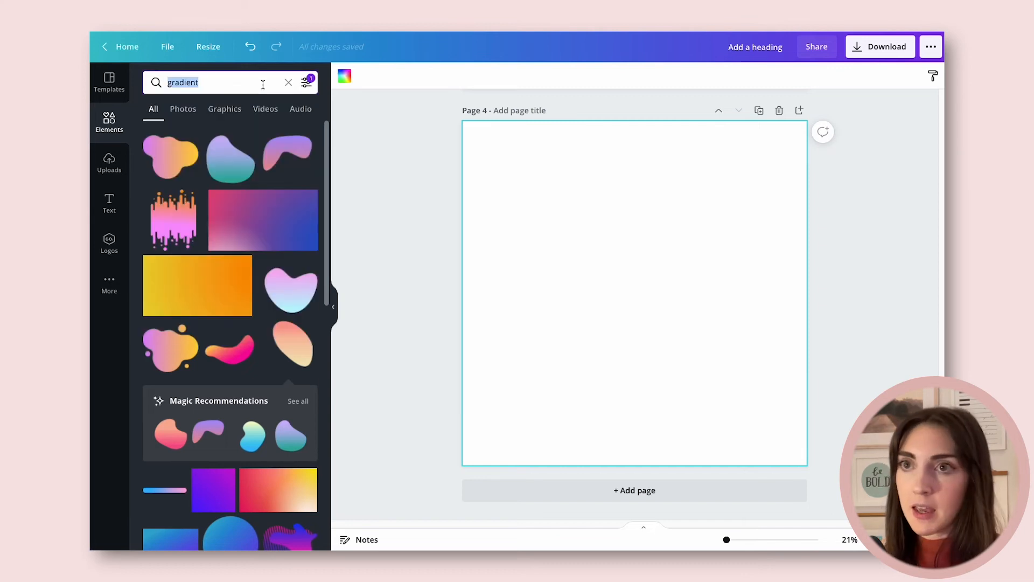
text(desk)
key(Return)
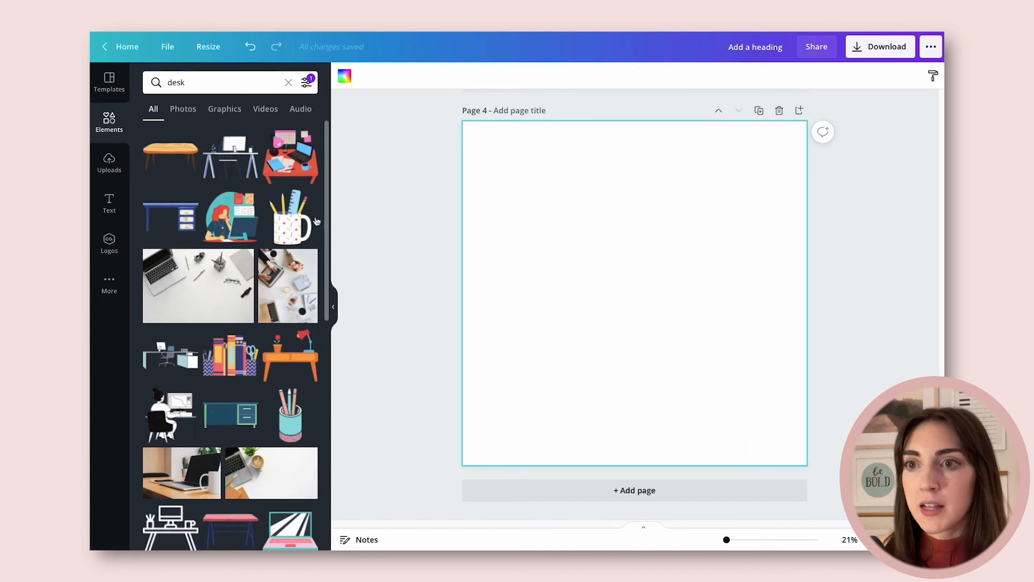
click(184, 113)
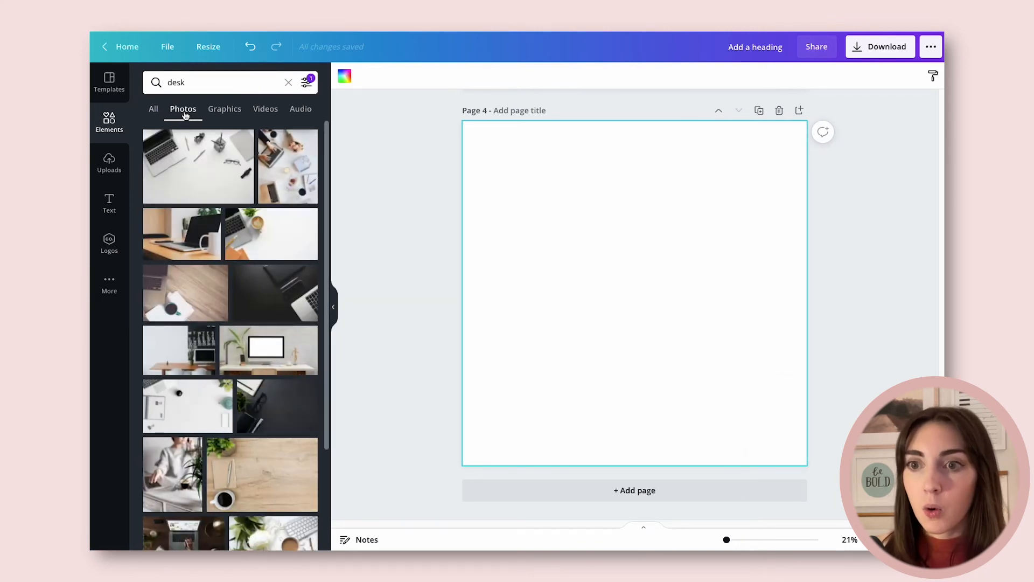
click(229, 114)
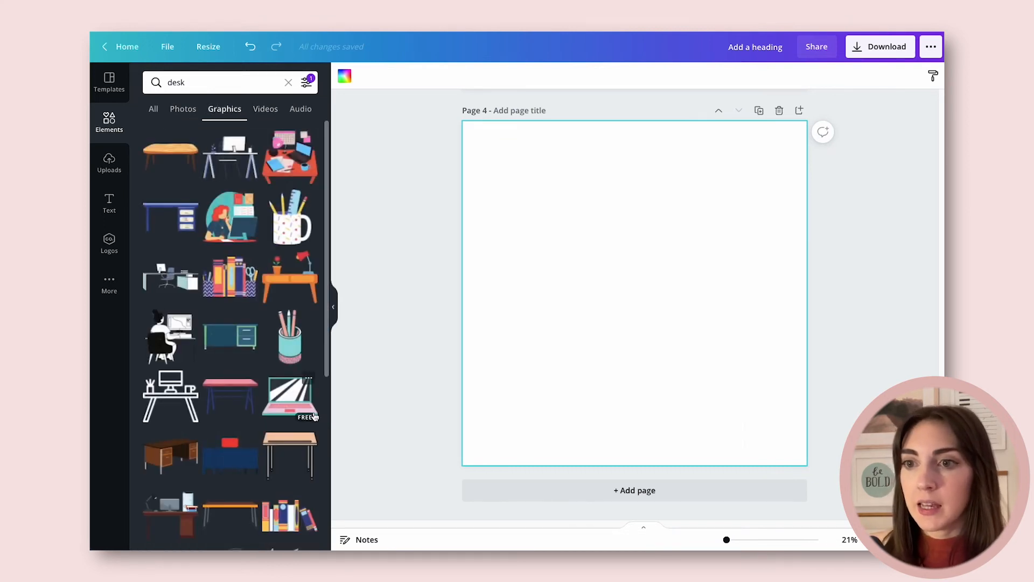
Add the teal and pink laptop graphic to page 4, enlarge it and centre it in the page's lower half
click(287, 402)
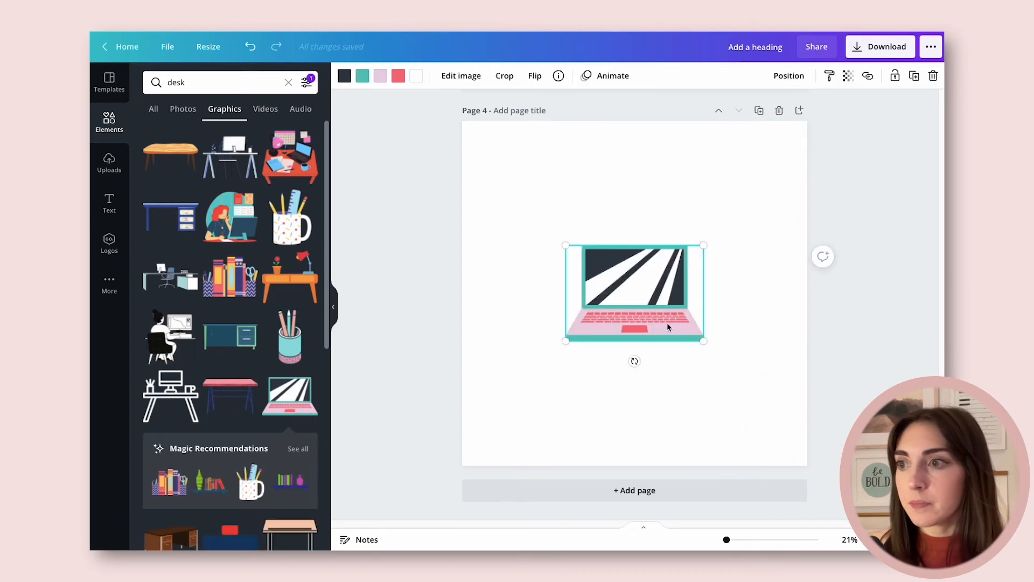
drag(670, 313, 619, 393)
drag(653, 325, 757, 249)
drag(705, 304, 701, 309)
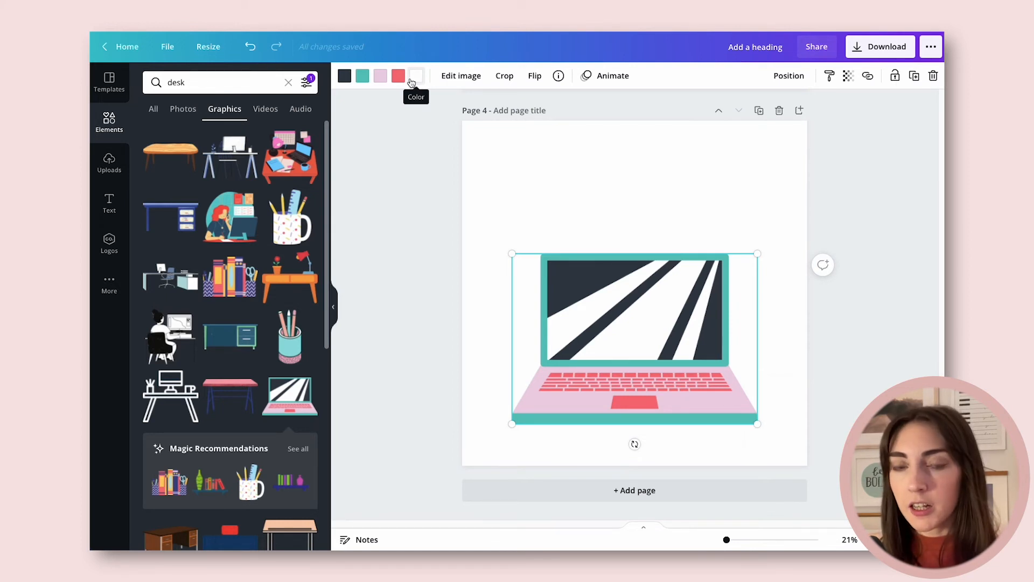
Try the cluttered red desk and the orange desk graphics over the laptop, deleting each one
click(290, 161)
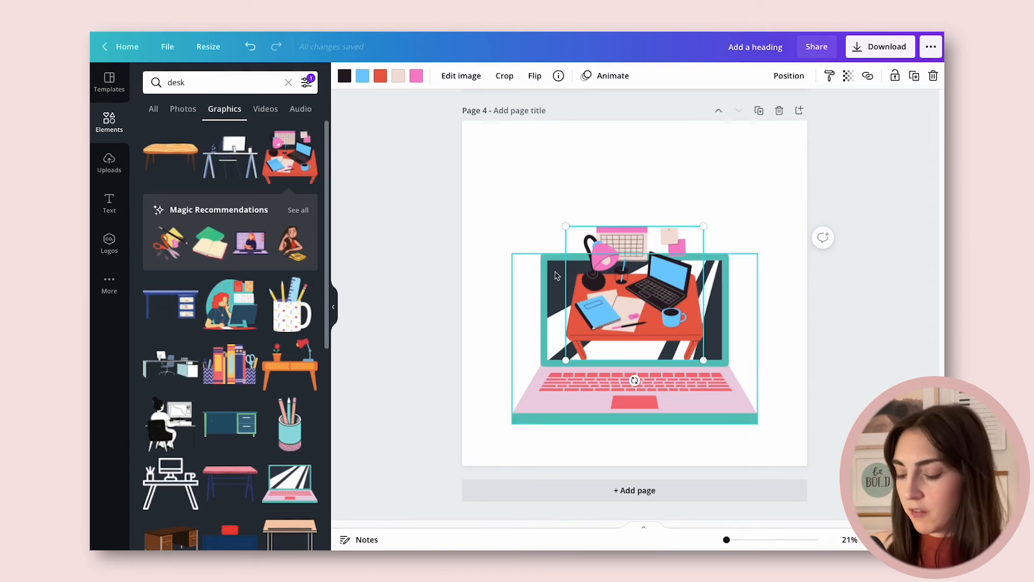
key(Delete)
click(310, 369)
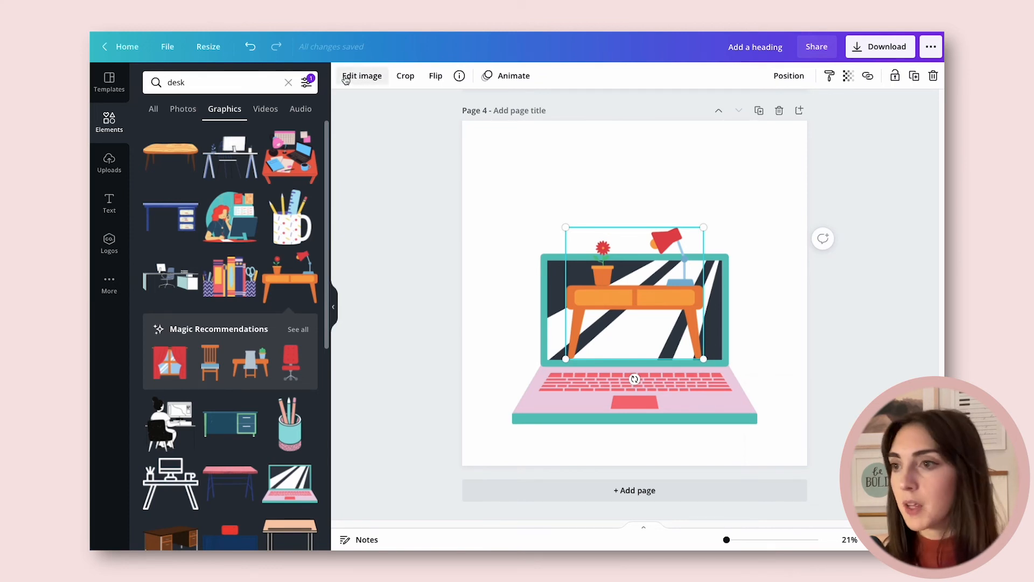
key(Delete)
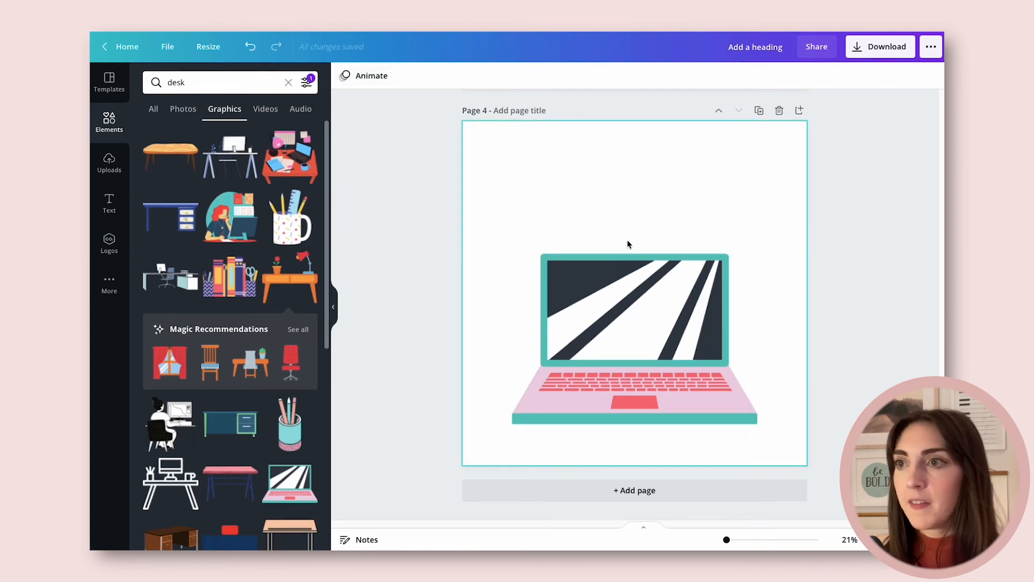
Copy page 2's Wit & Wire heading onto page 4, enlarge it to size 683 and centre it above the laptop
scroll(628, 240, up, 10)
click(597, 188)
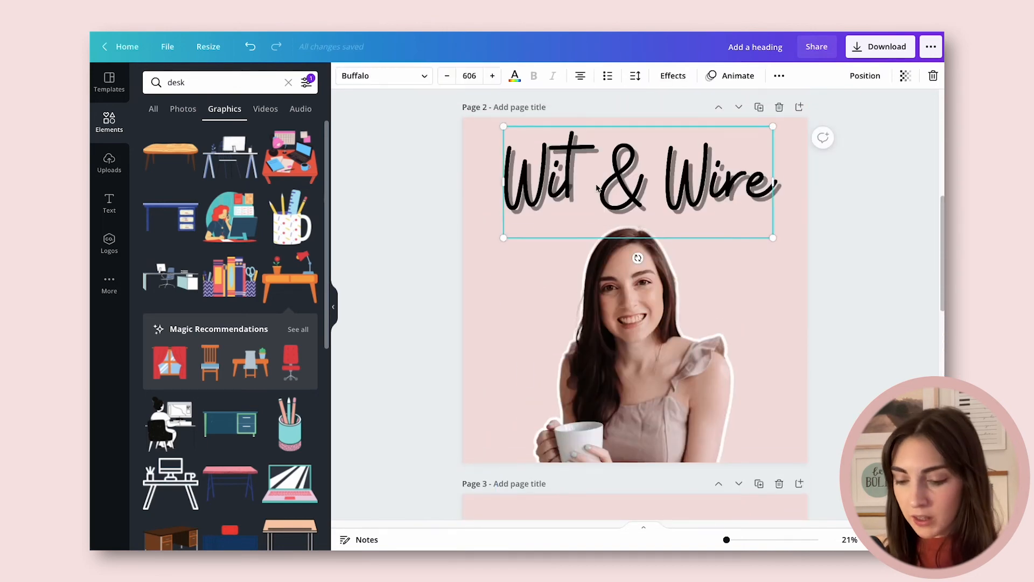
scroll(641, 271, down, 10)
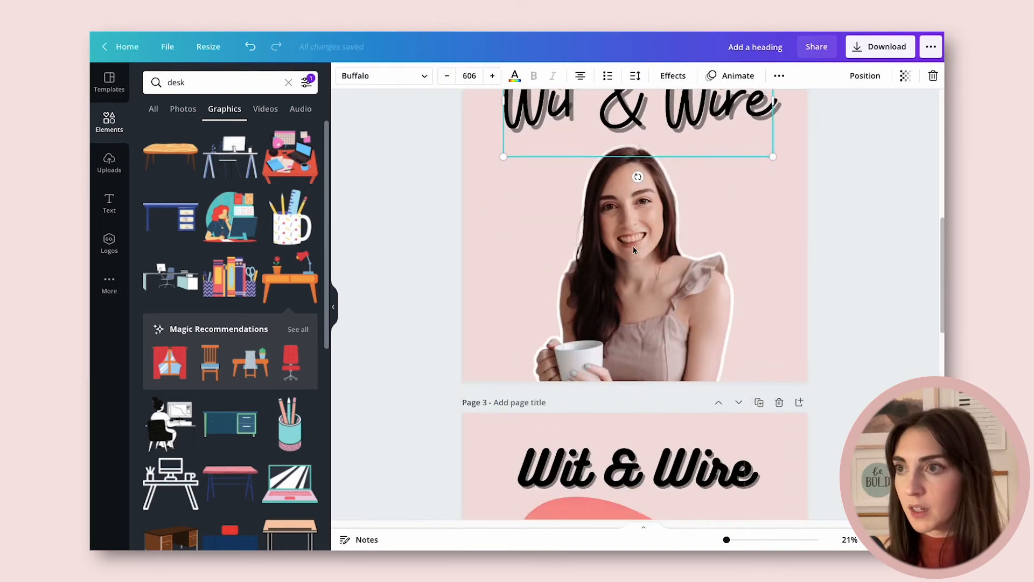
click(496, 285)
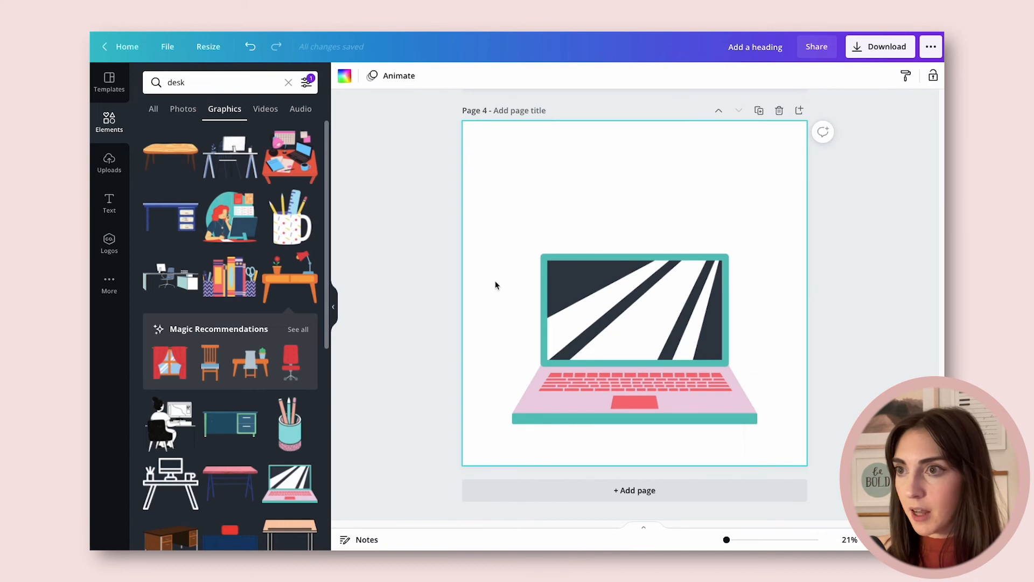
key(ctrl+v)
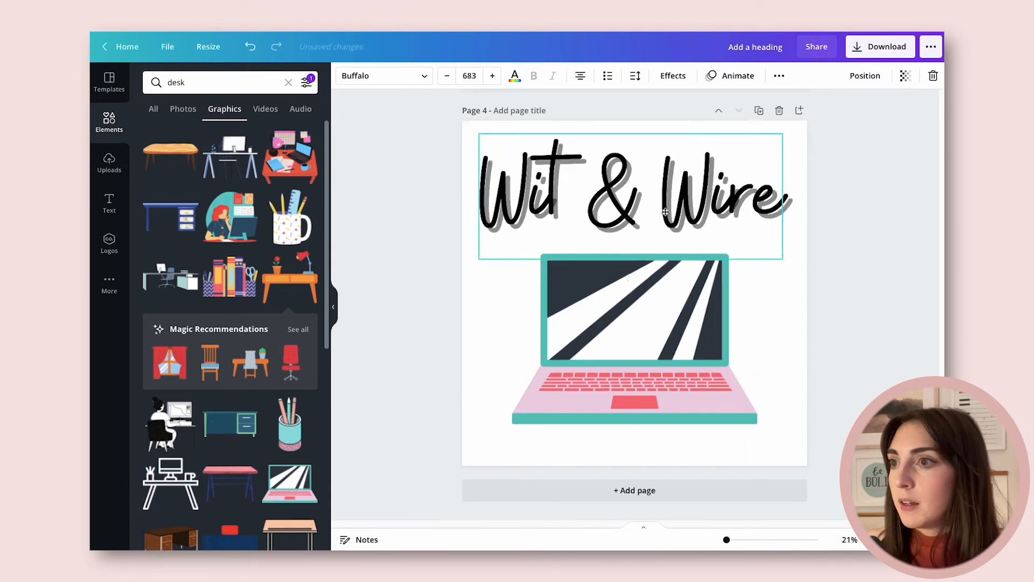
drag(636, 216, 640, 216)
Set page 4's background to the palette's light pink
click(796, 331)
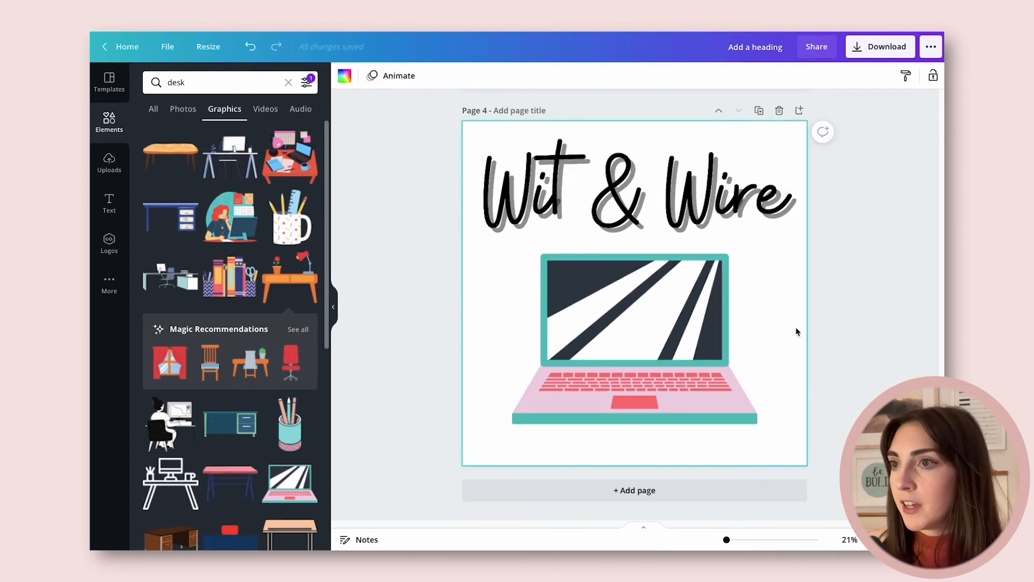
click(348, 80)
click(189, 248)
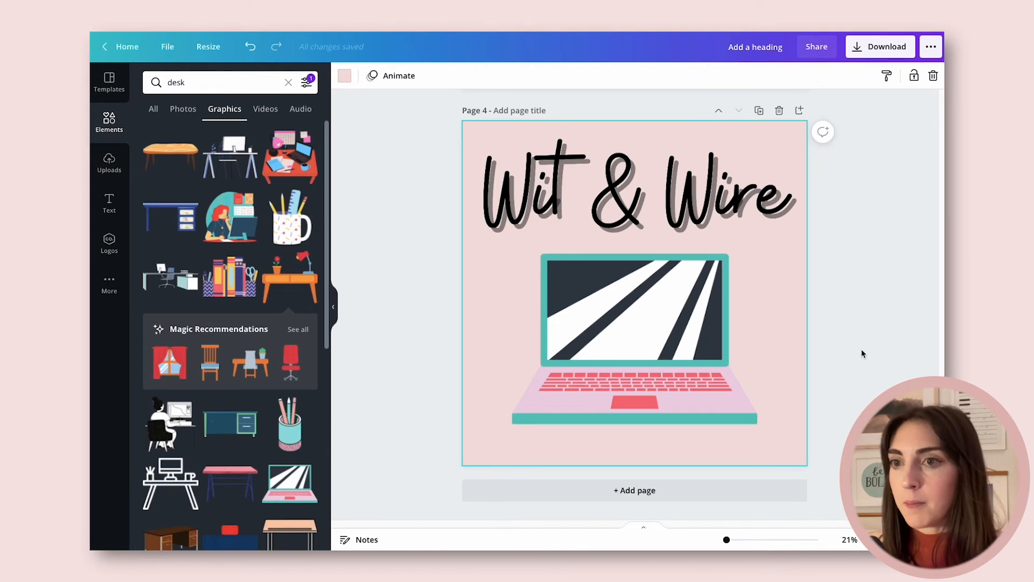
Add a fifth page and clear its pink background to plain white
click(663, 490)
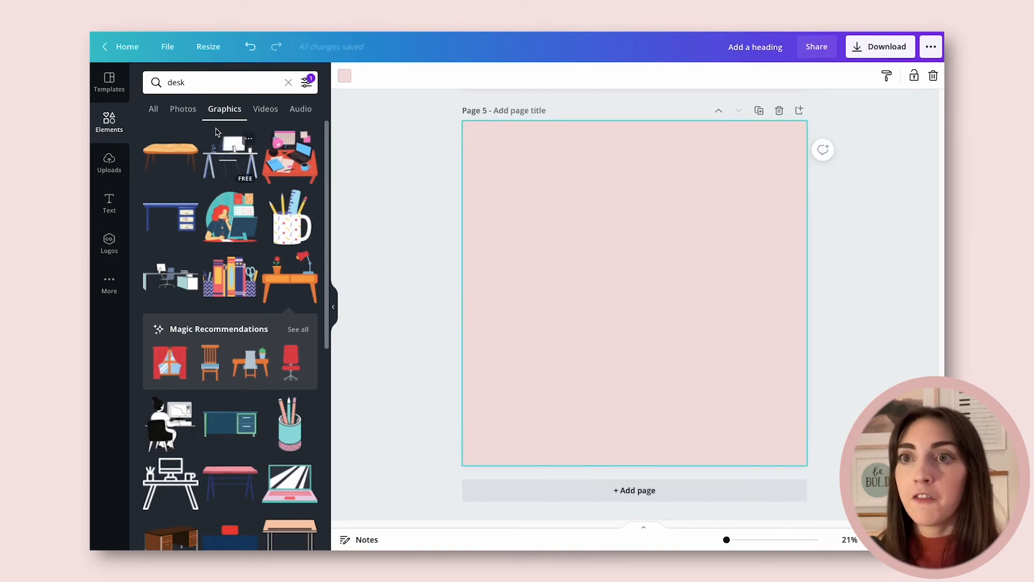
click(188, 114)
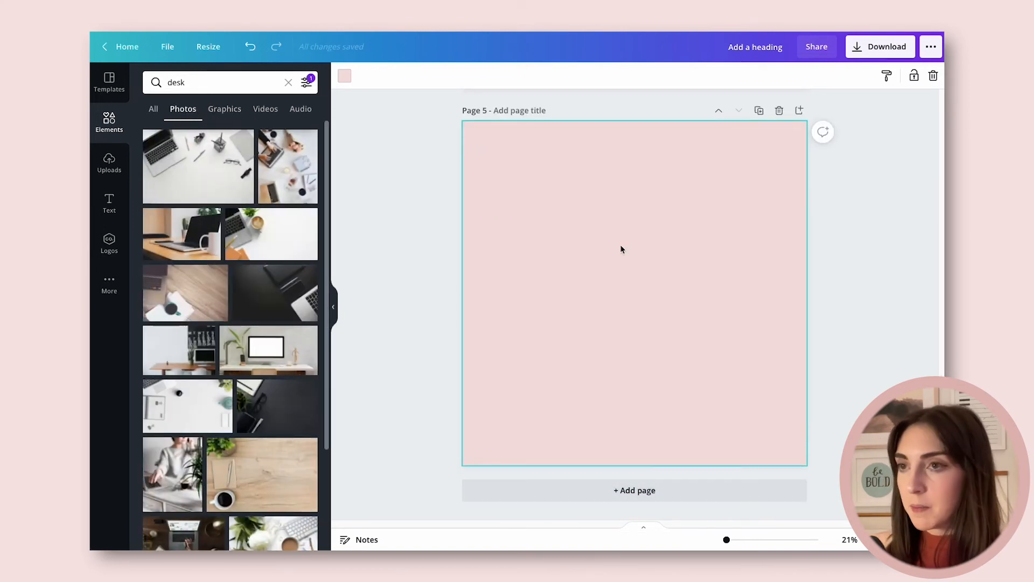
key(Delete)
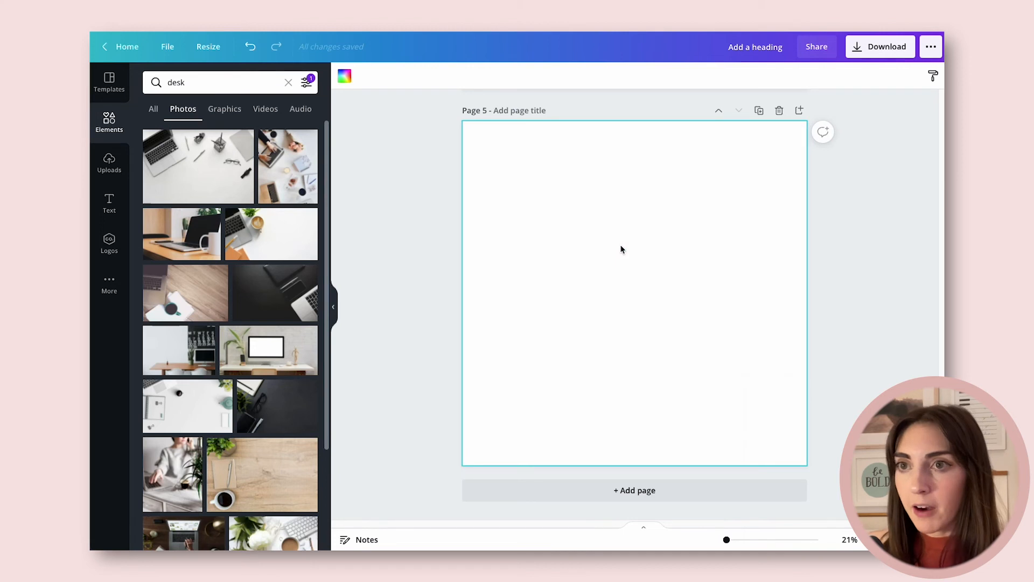
Fill page 5 with the laptop and latte desk photo, shifting its crop to show the keyboard, cup and orange notebooks
click(268, 232)
drag(673, 300, 639, 205)
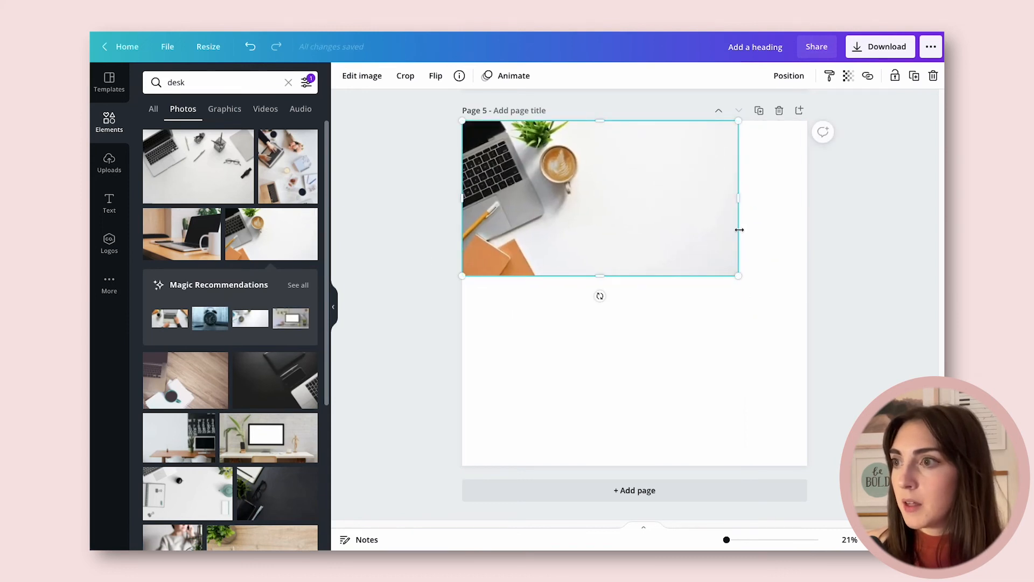
drag(742, 203, 808, 205)
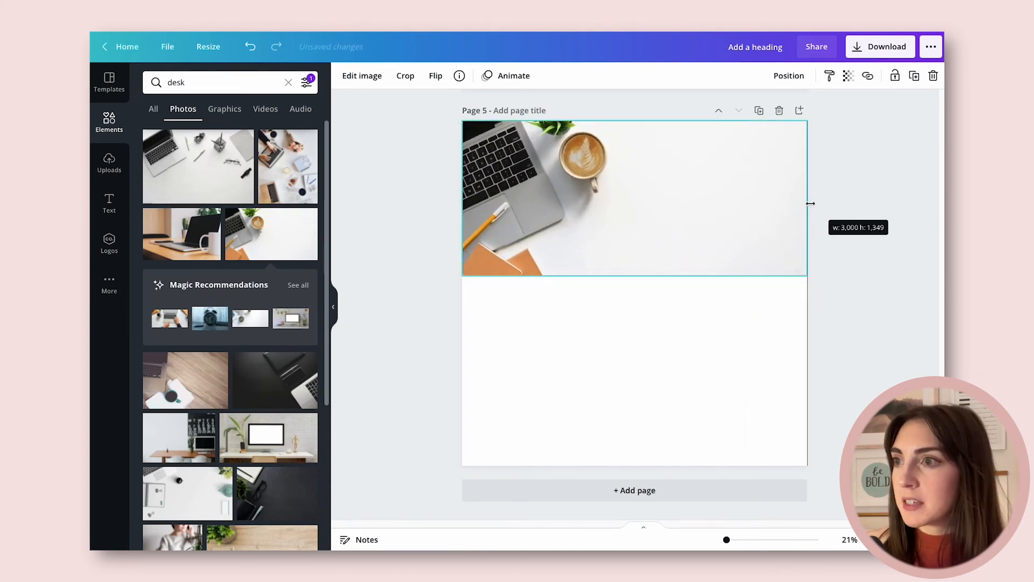
drag(666, 275, 658, 462)
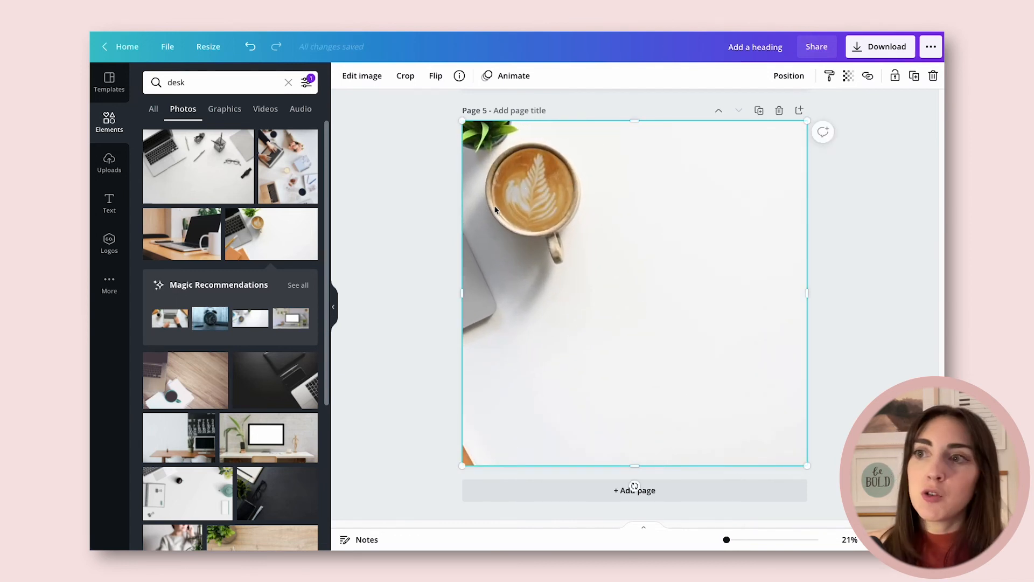
double_click(626, 262)
drag(435, 230, 544, 227)
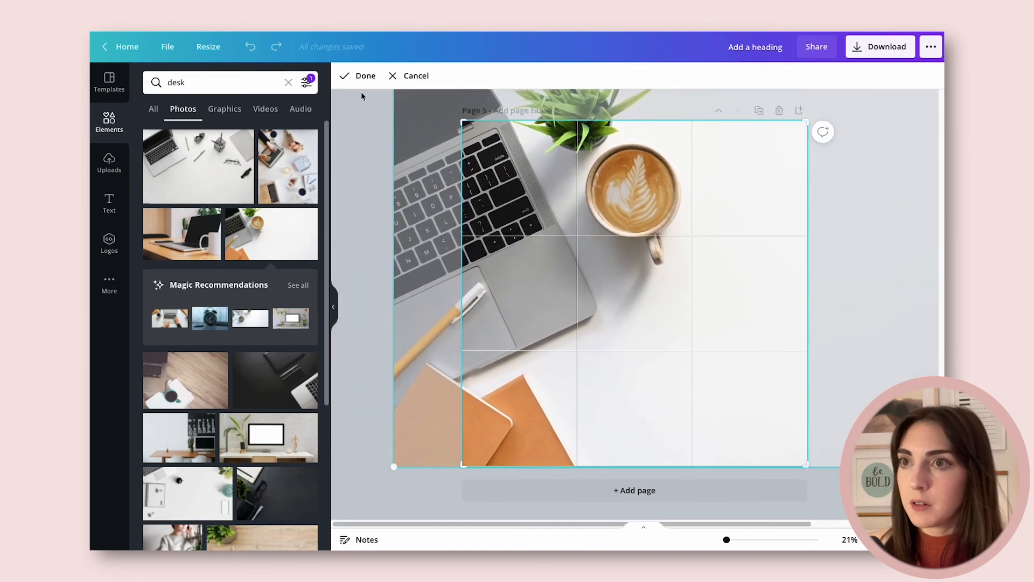
click(359, 76)
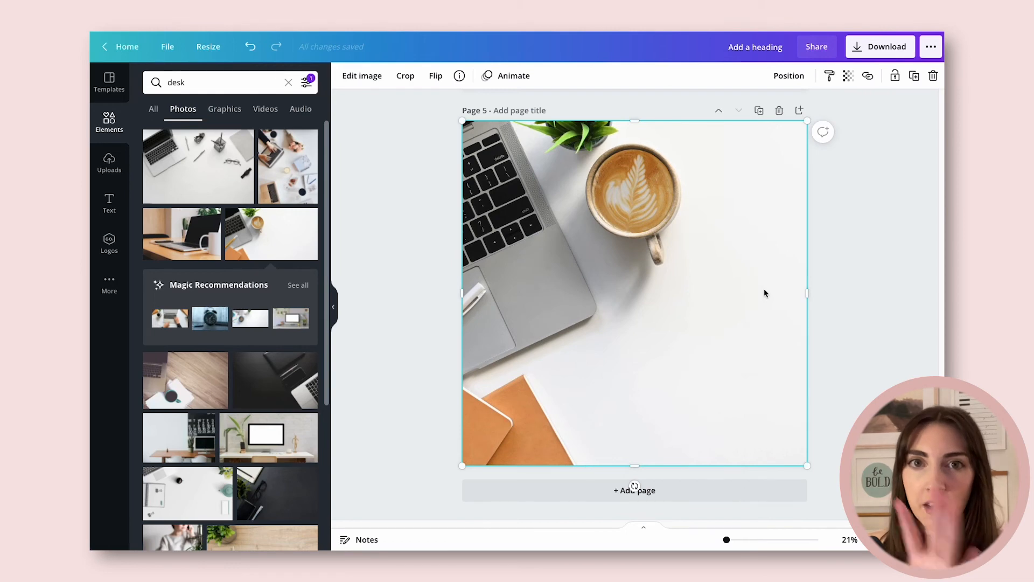
Copy page 4's Wit & Wire heading onto the desk photo on page 5
scroll(794, 278, up, 1)
scroll(794, 277, up, 6)
click(665, 202)
key(ctrl+c)
scroll(665, 203, down, 5)
click(671, 376)
key(ctrl+v)
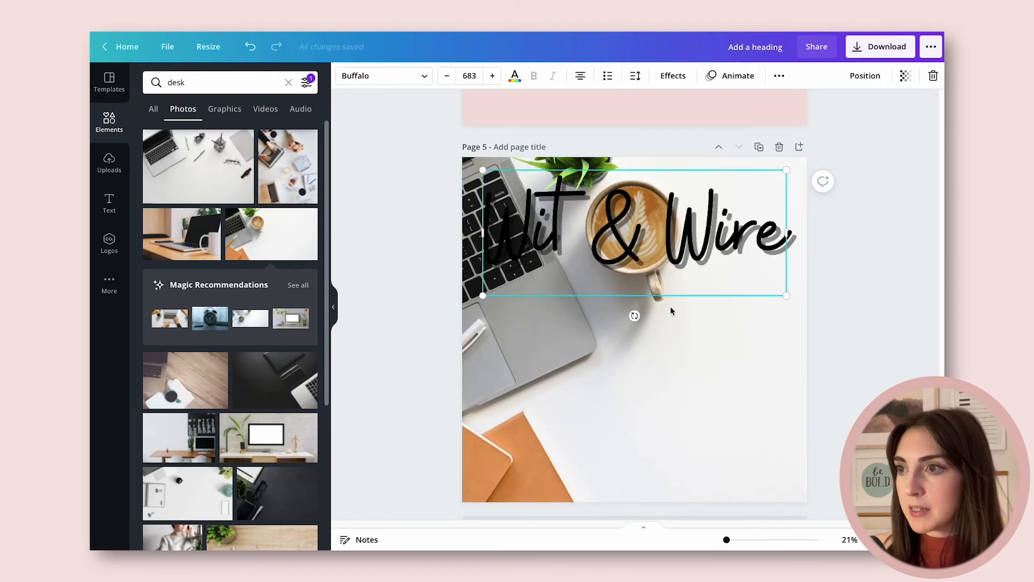
Shrink page 5's Wit & Wire heading and place it in the photo's empty lower-right area, beside the orange notebooks
drag(786, 171, 678, 215)
drag(635, 263, 744, 418)
drag(593, 373, 546, 351)
drag(673, 404, 687, 415)
click(850, 309)
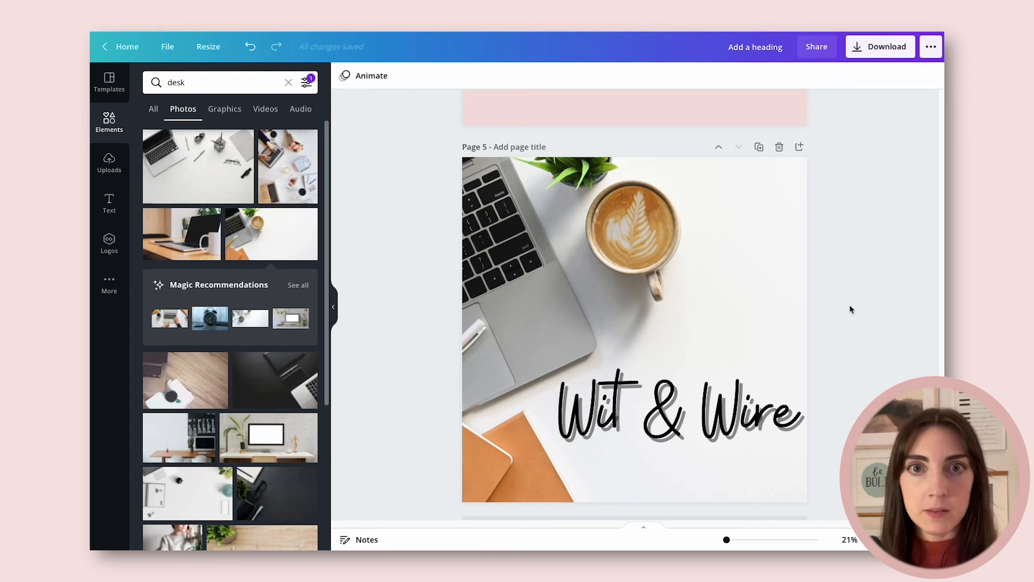
Look over the cover versions in the page grid of the Wit & Wire Podcast Artwork design
click(883, 540)
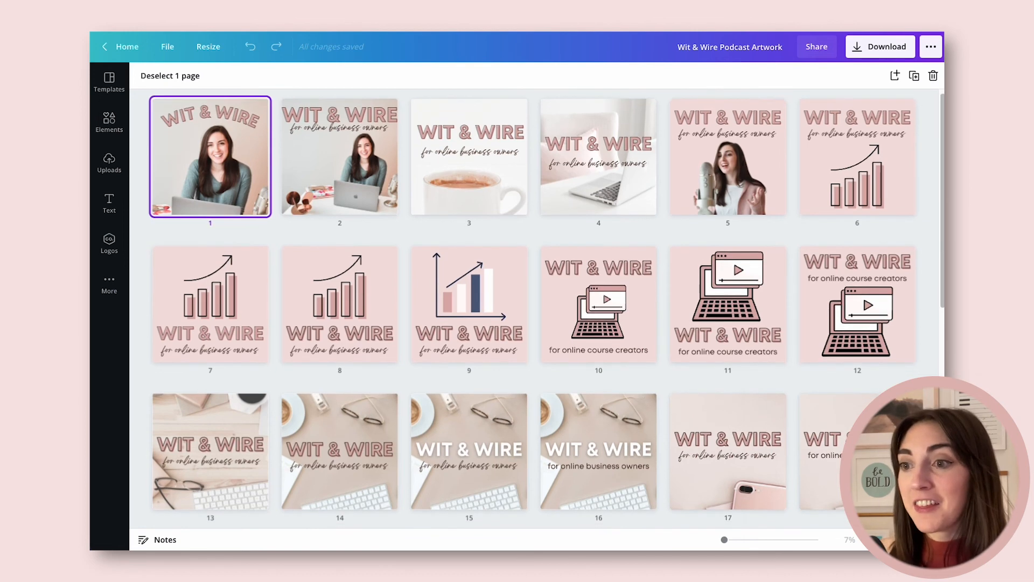
scroll(922, 245, down, 4)
scroll(922, 246, down, 3)
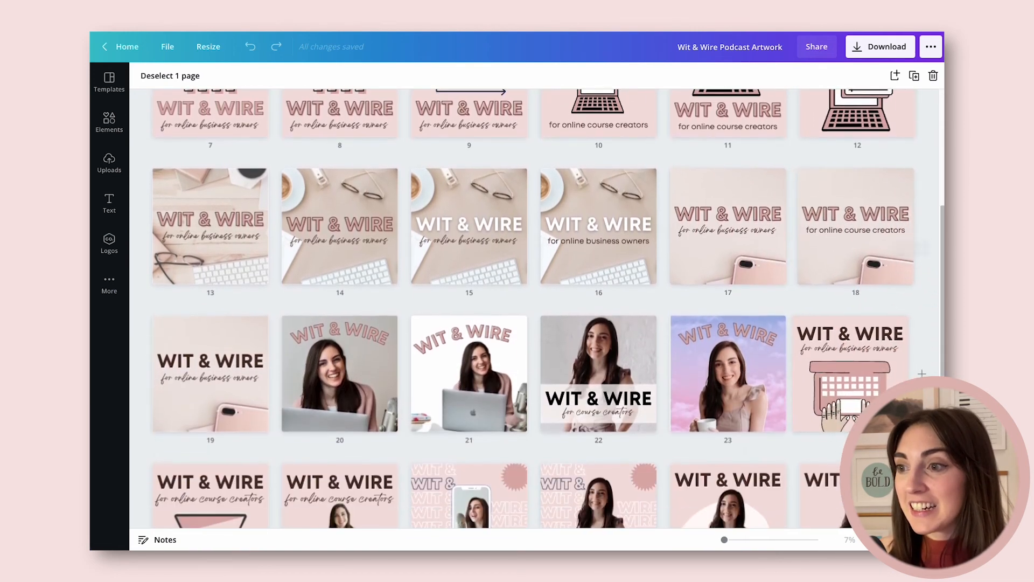